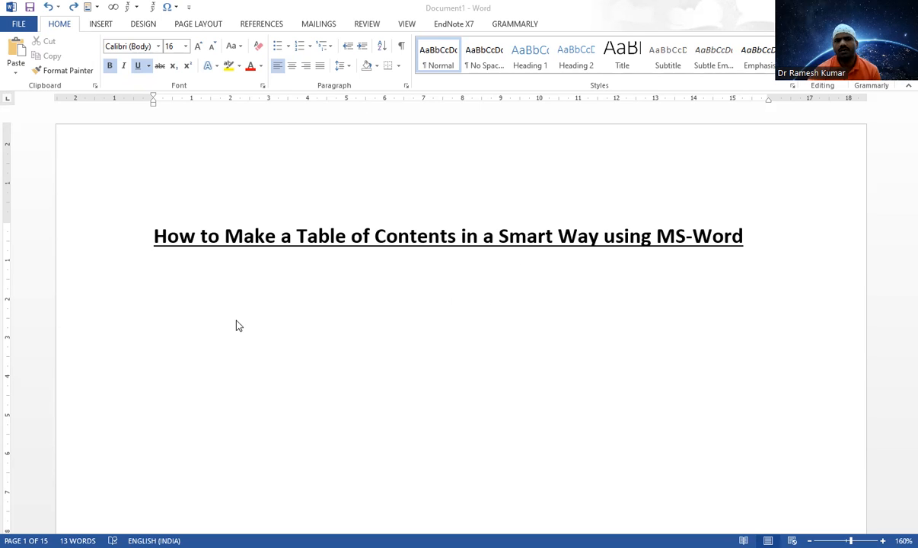
Add the line "Table of Contents" below the document title, leaving an empty line between them
{"action": "left_click", "coordinate": [218, 310]}
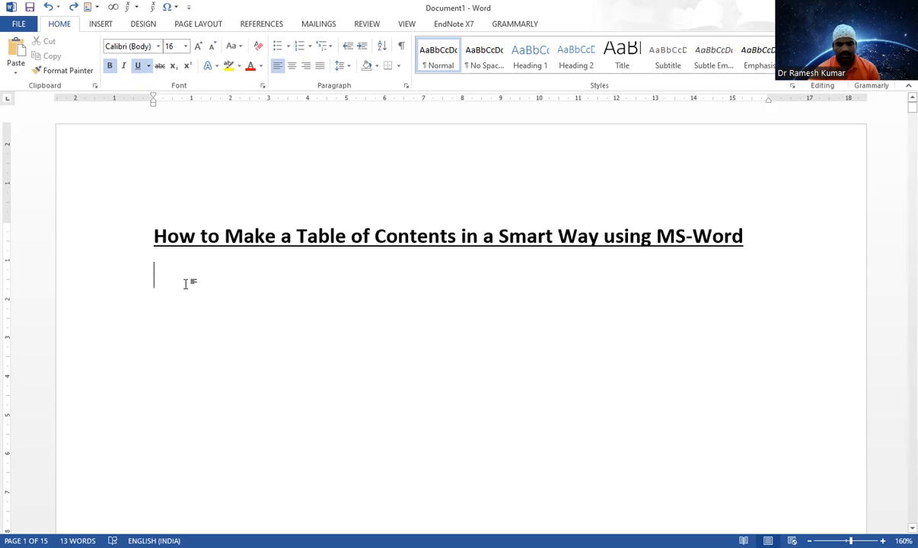
{"action": "key", "text": "Return"}
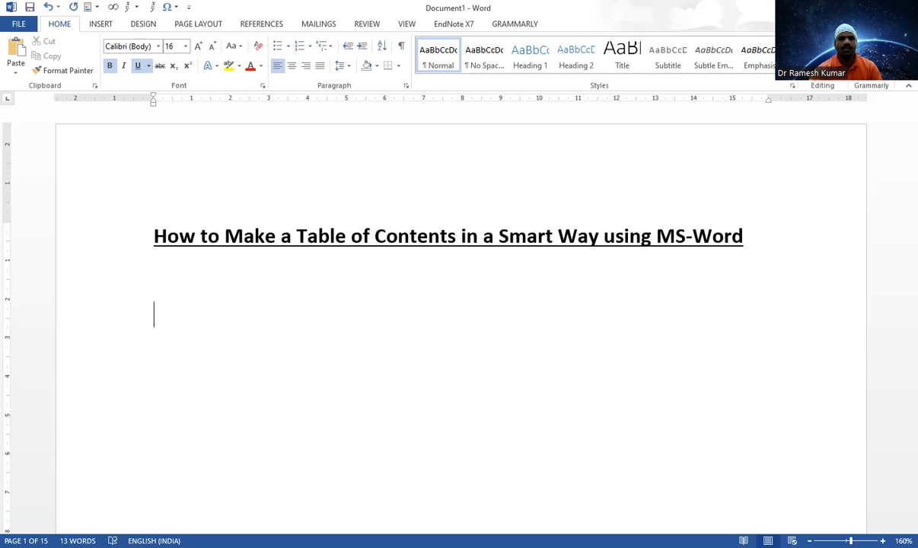
{"action": "type", "text": "Tab"}
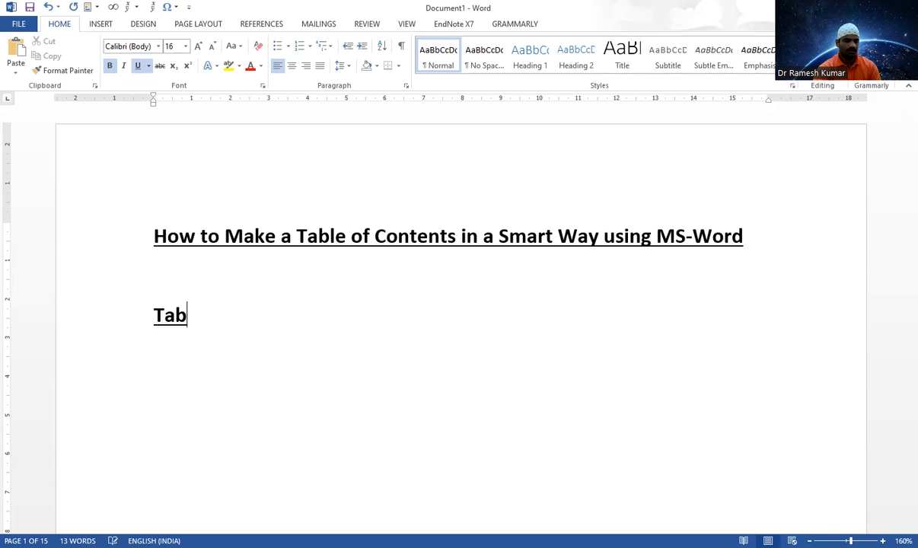
{"action": "type", "text": "le of Contents"}
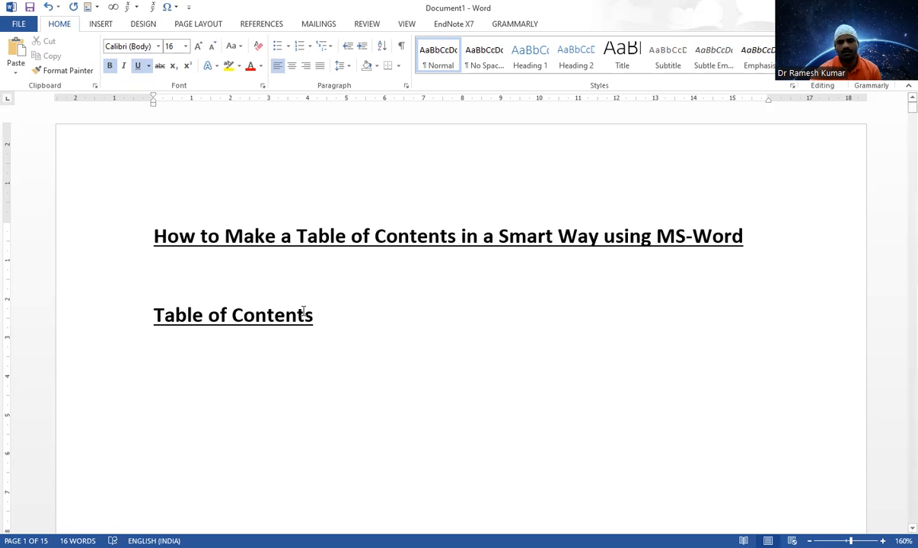
{"action": "key", "text": "Return"}
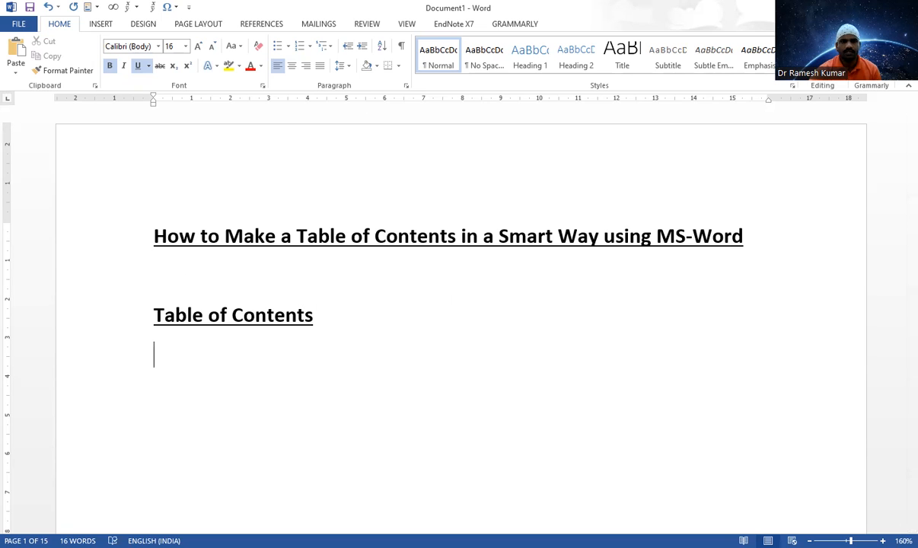
Add a 14 pt line reading "Chapter 1" below the Table of Contents heading, without bold or underline
{"action": "left_click", "coordinate": [108, 65]}
{"action": "left_click", "coordinate": [137, 65]}
{"action": "left_click", "coordinate": [212, 47]}
{"action": "left_click", "coordinate": [198, 47]}
{"action": "key", "text": "Return"}
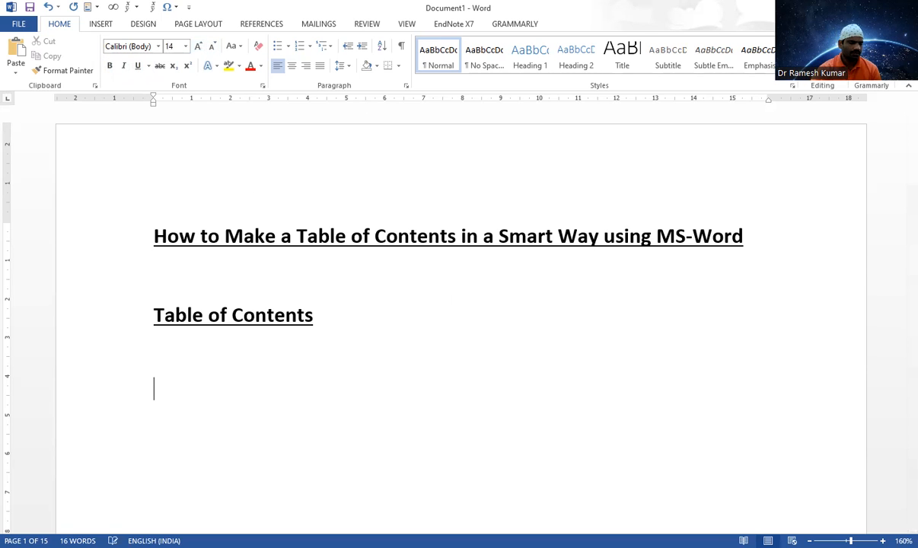
{"action": "type", "text": "Chapter"}
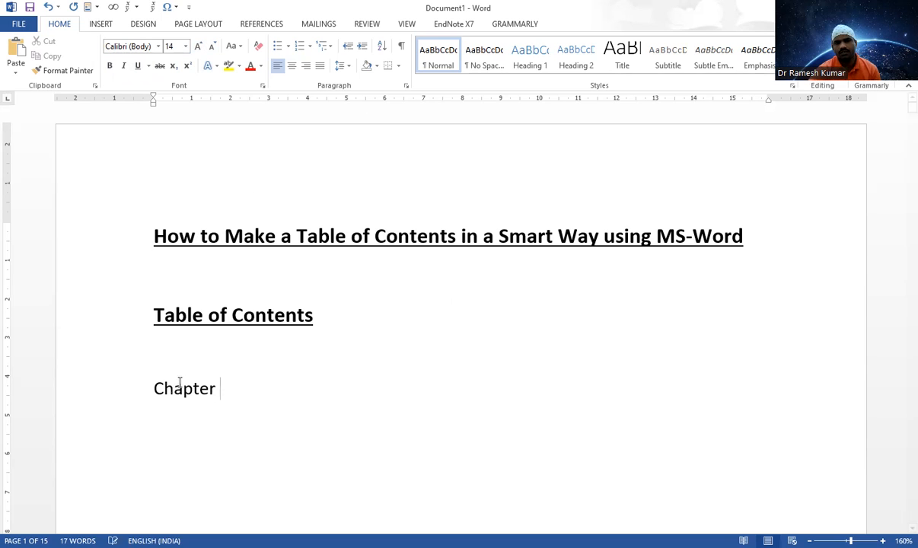
{"action": "left_click_drag", "start_coordinate": [153, 387], "coordinate": [216, 388]}
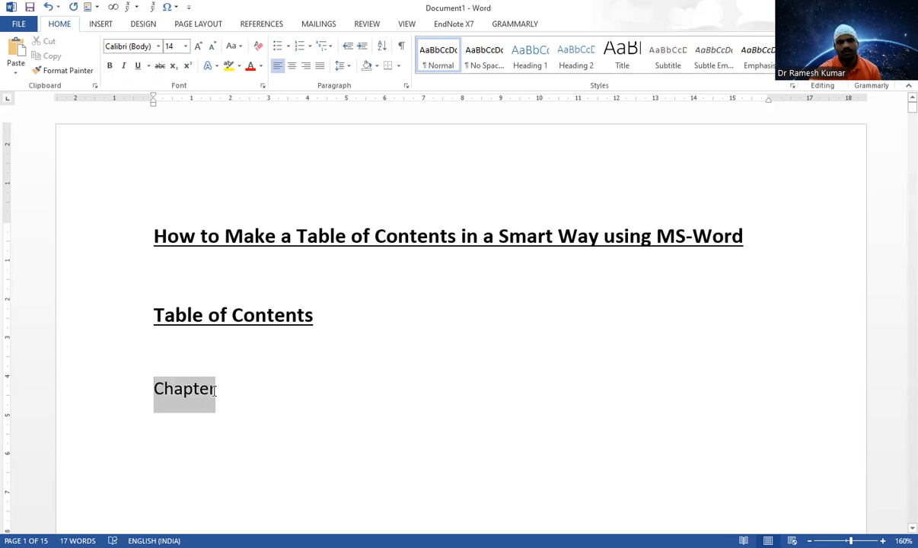
{"action": "left_click", "coordinate": [231, 394]}
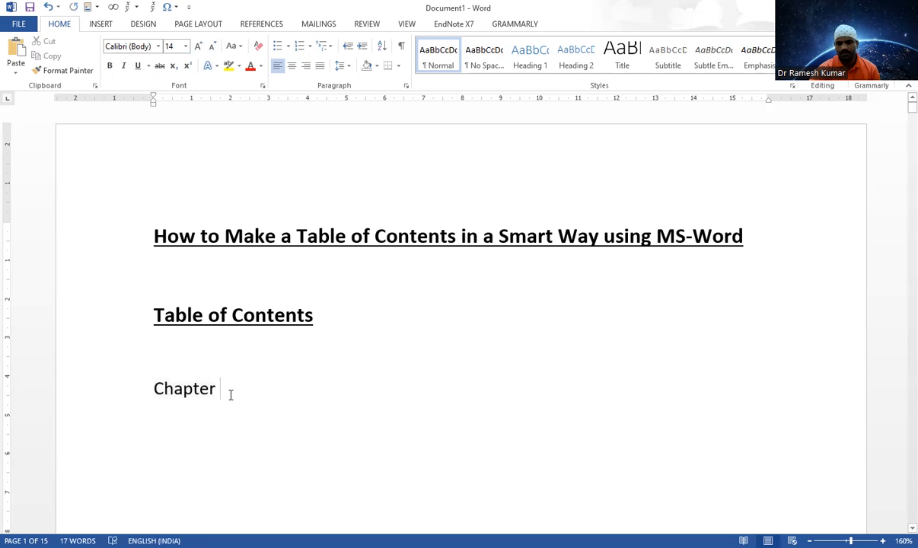
{"action": "type", "text": "1"}
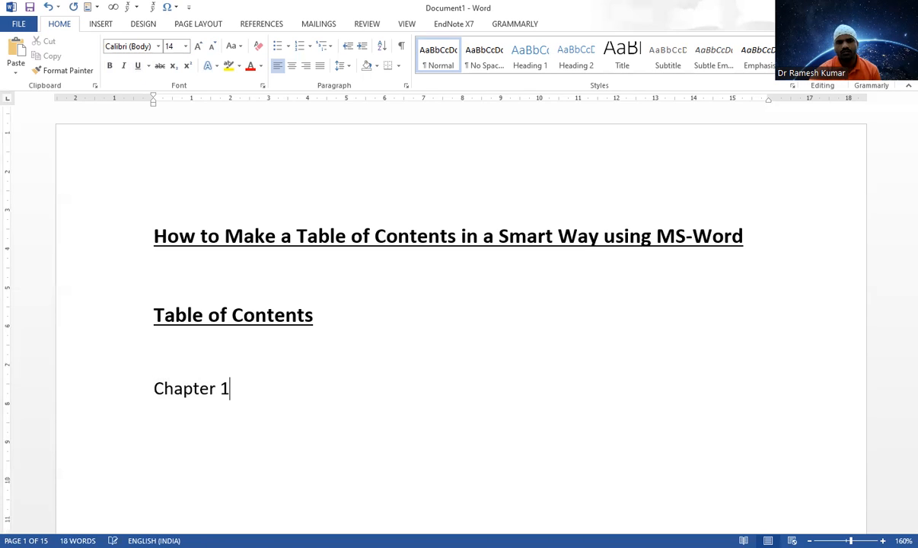
Insert a page break after Chapter 1 and enter "Chapter 2" on the new page
{"action": "key", "text": "ctrl+Return"}
{"action": "type", "text": "Chapter"}
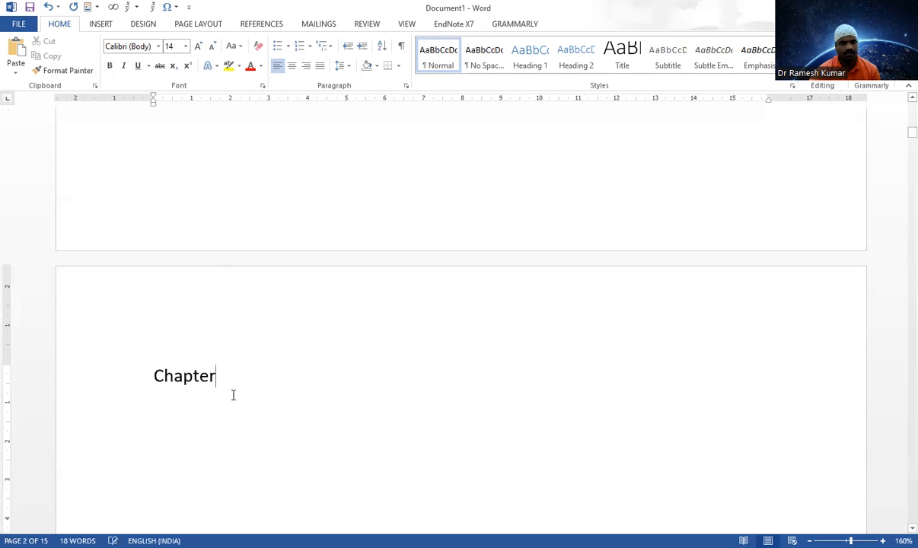
{"action": "type", "text": " 2"}
Insert a page break after Chapter 2 and enter "Chapter 3" on the new page
{"action": "key", "text": "ctrl+Return"}
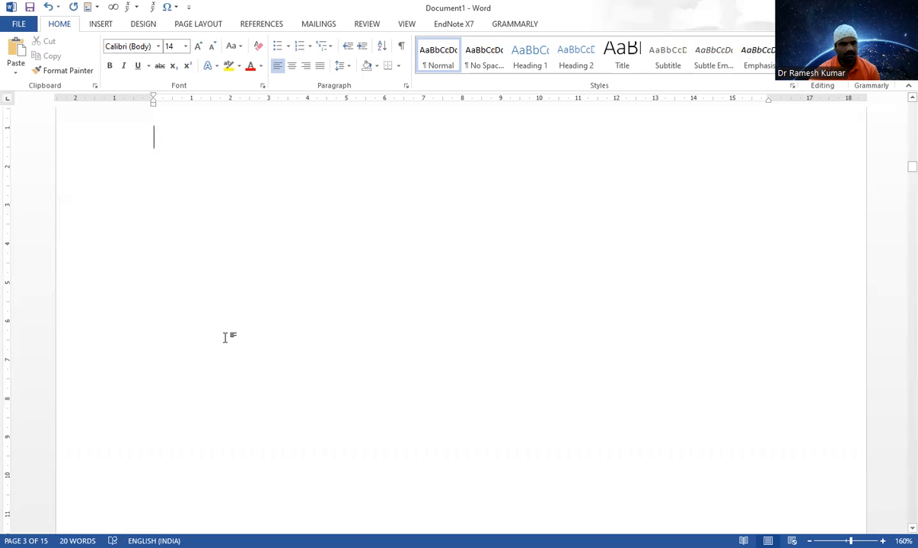
{"action": "type", "text": "Chapter 3"}
{"action": "key", "text": "BackSpace"}
{"action": "type", "text": "2"}
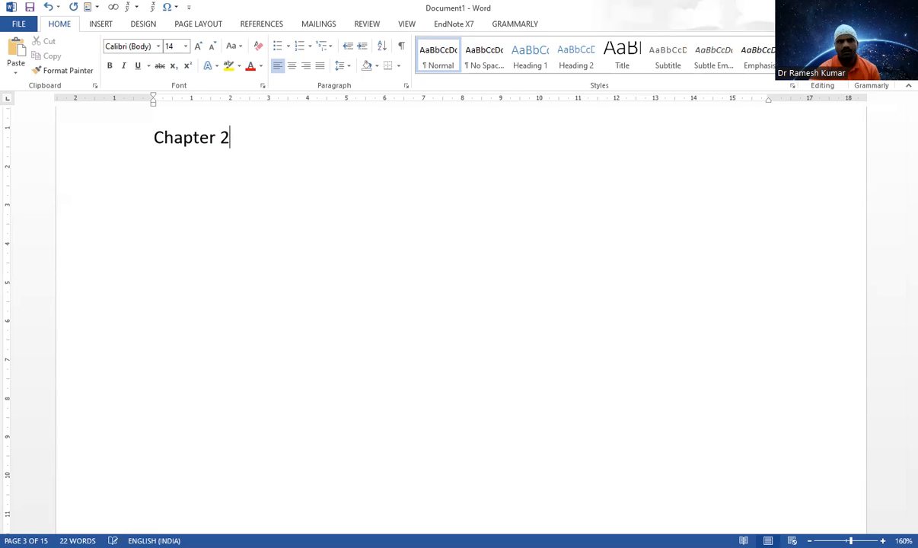
{"action": "key", "text": "BackSpace"}
{"action": "type", "text": "3"}
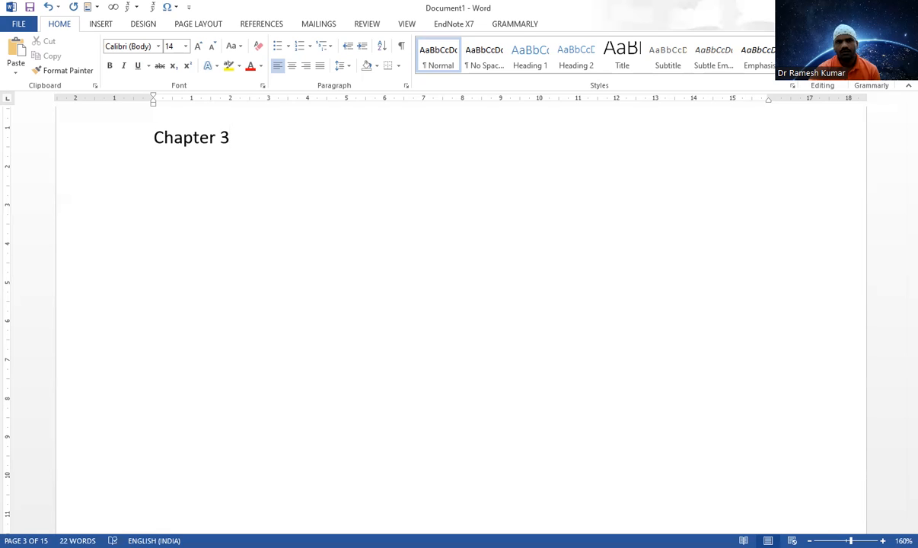
Apply the Heading 1 style to the "Chapter 1" line on the first page
{"action": "scroll", "coordinate": [259, 385], "scroll_direction": "up", "scroll_amount": 20}
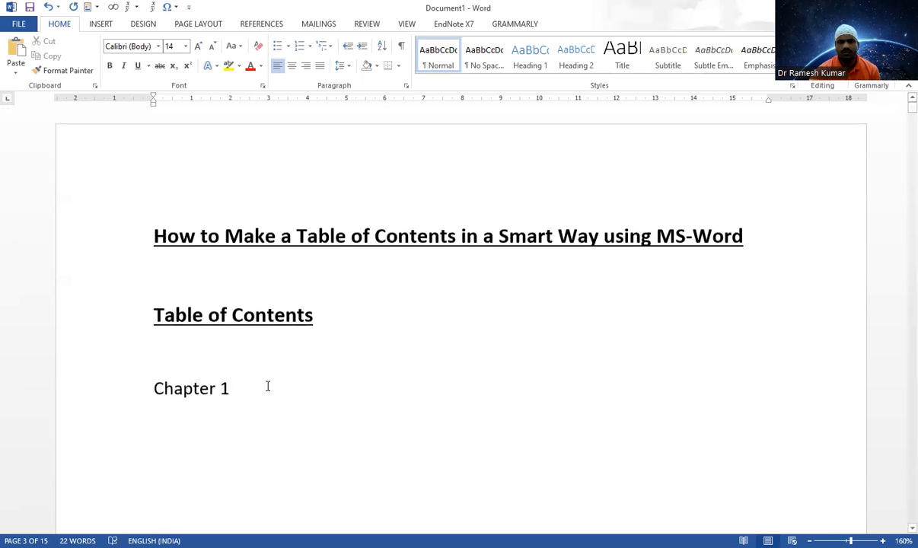
{"action": "scroll", "coordinate": [267, 383], "scroll_direction": "down", "scroll_amount": 3}
{"action": "scroll", "coordinate": [267, 373], "scroll_direction": "up", "scroll_amount": 3}
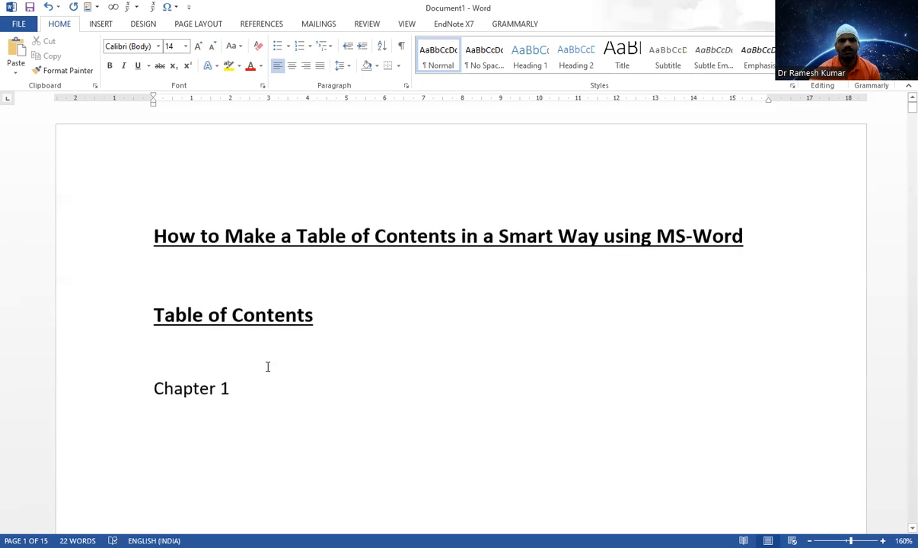
{"action": "left_click", "coordinate": [127, 398]}
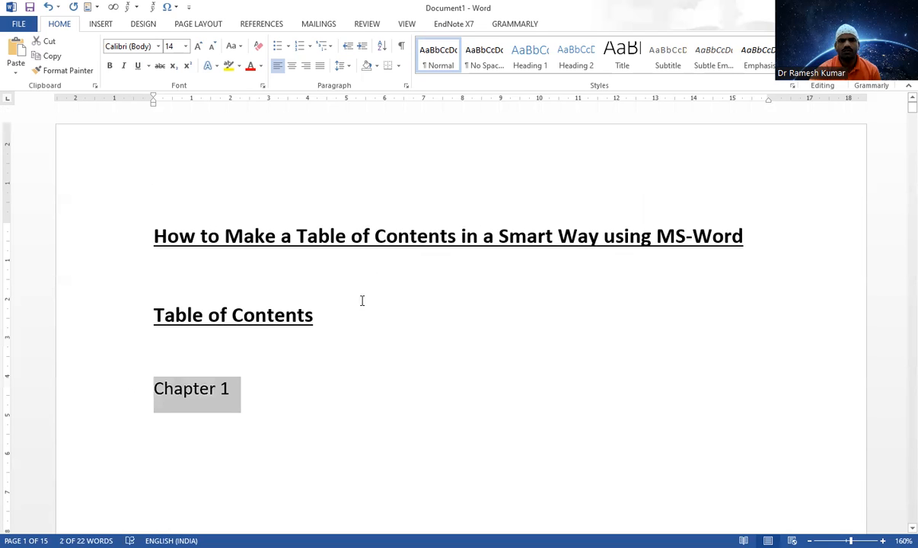
{"action": "left_click", "coordinate": [532, 67]}
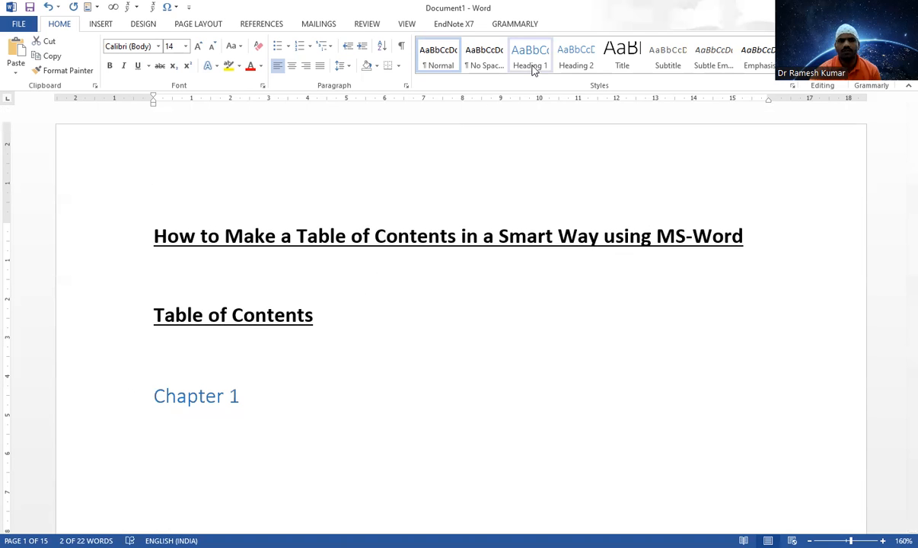
{"action": "left_click", "coordinate": [533, 67]}
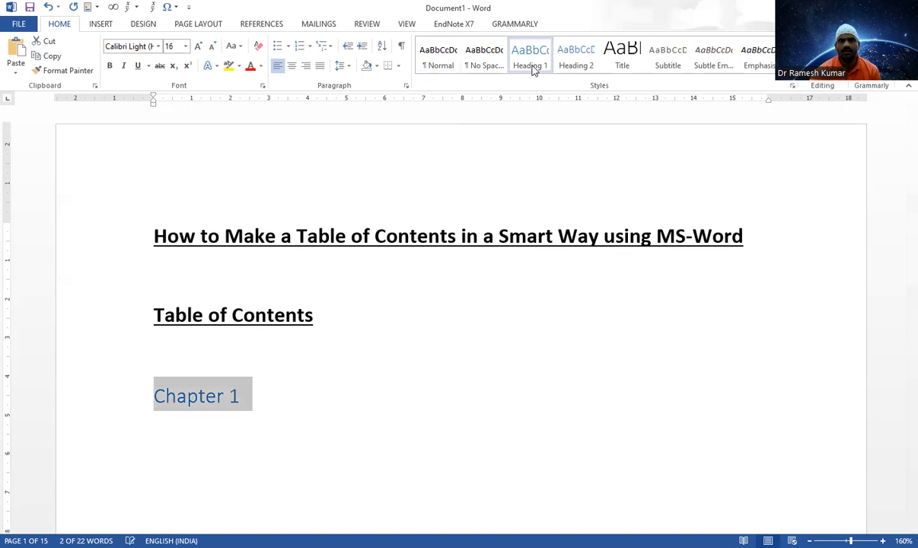
Number the Chapter 1 heading with the multilevel list format 1 Heading 1, 1.1 Heading 2, 1.1.1 Heading 3
{"action": "left_click", "coordinate": [331, 47]}
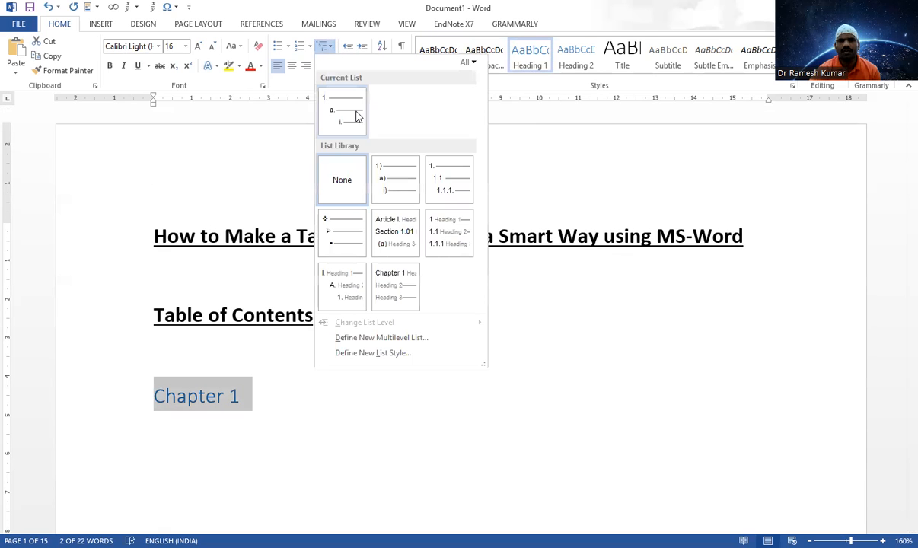
{"action": "mouse_move", "coordinate": [451, 242]}
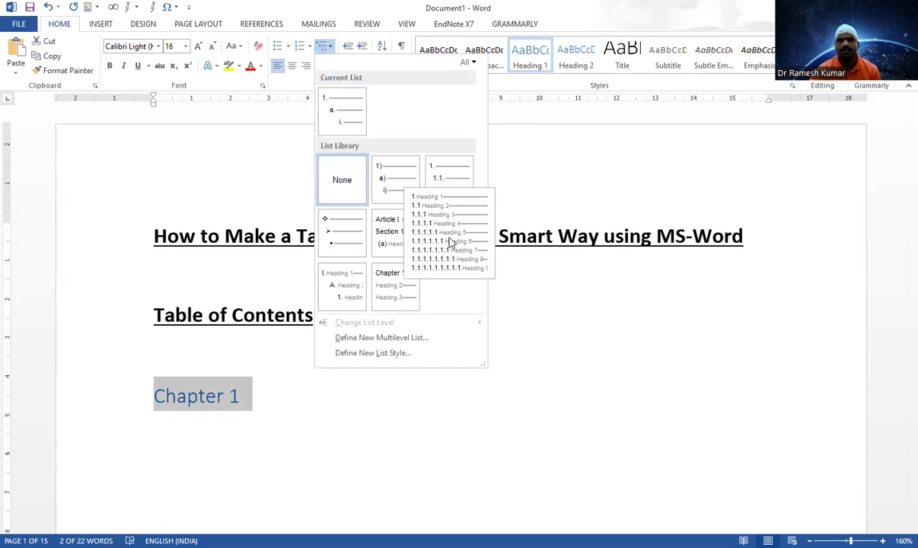
{"action": "left_click", "coordinate": [451, 242]}
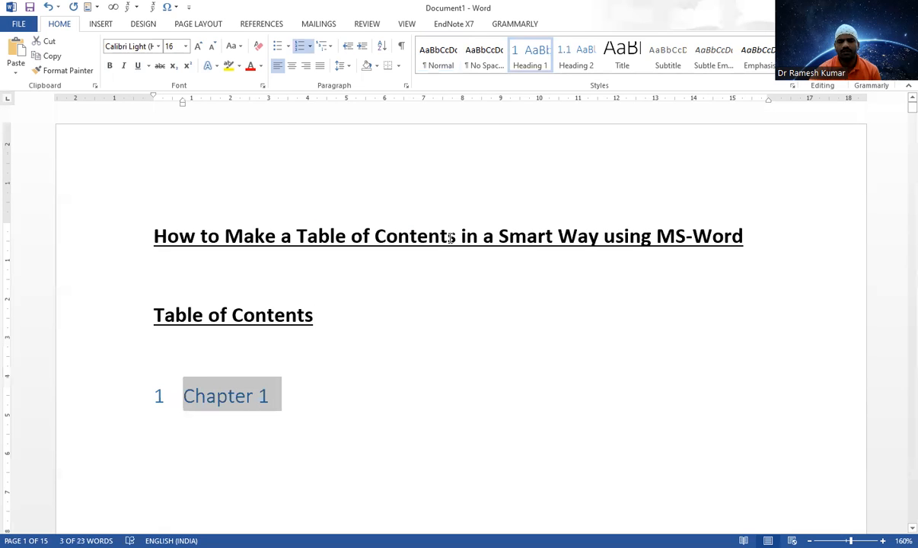
{"action": "left_click", "coordinate": [176, 413]}
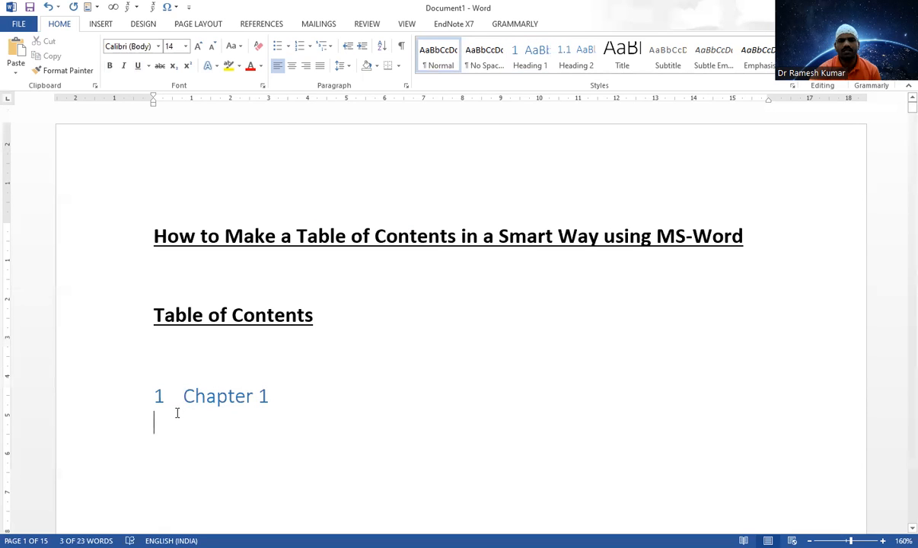
Apply the numbered Heading 1 style to the "Chapter 2" line on the second page
{"action": "scroll", "coordinate": [276, 372], "scroll_direction": "down", "scroll_amount": 10}
{"action": "scroll", "coordinate": [277, 373], "scroll_direction": "down", "scroll_amount": 3}
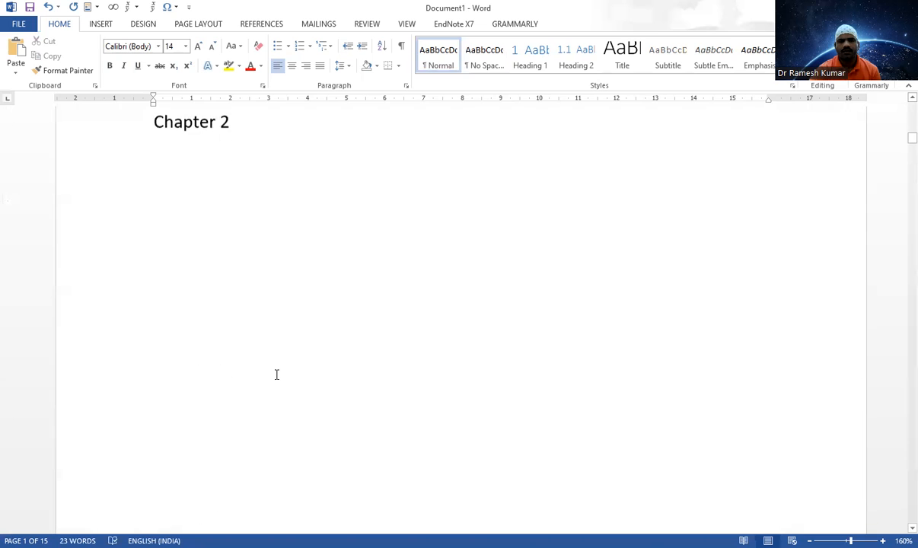
{"action": "left_click", "coordinate": [113, 126]}
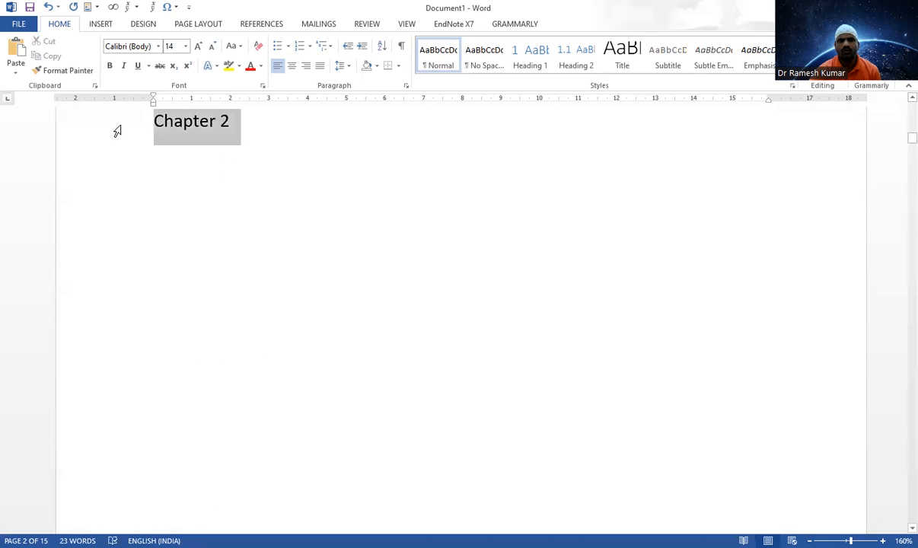
{"action": "left_click", "coordinate": [529, 57]}
{"action": "scroll", "coordinate": [355, 246], "scroll_direction": "down", "scroll_amount": 2}
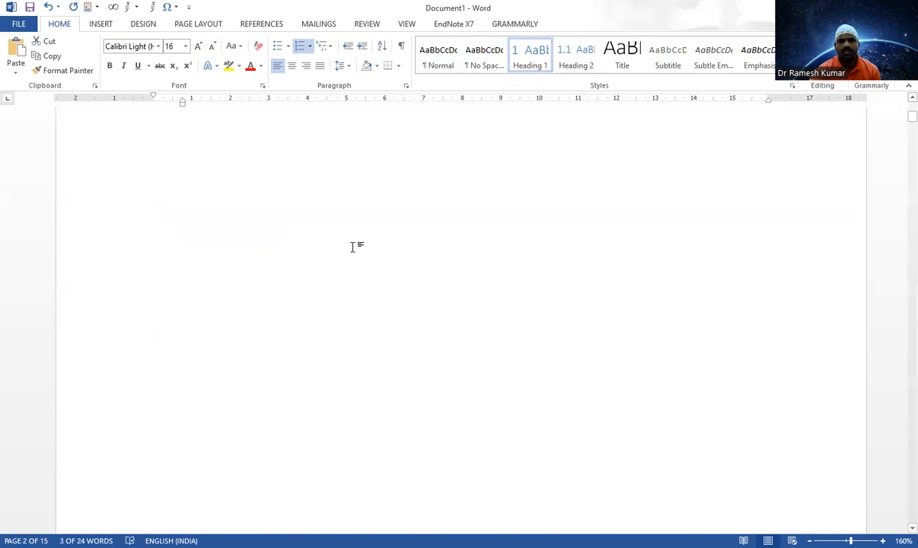
Add the line "Heading" below the Chapter 1 heading on the first page, leaving an empty line between them
{"action": "scroll", "coordinate": [351, 251], "scroll_direction": "up", "scroll_amount": 10}
{"action": "left_click", "coordinate": [288, 326]}
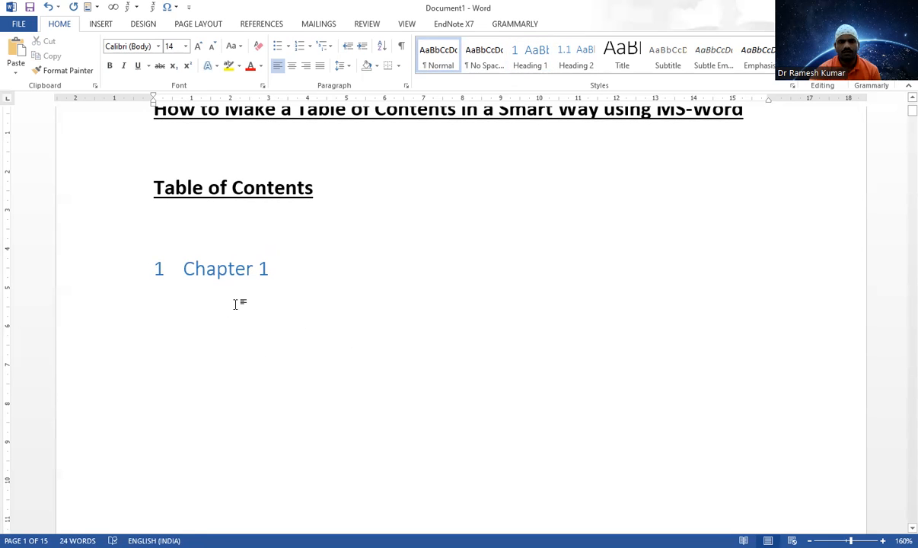
{"action": "key", "text": "Return"}
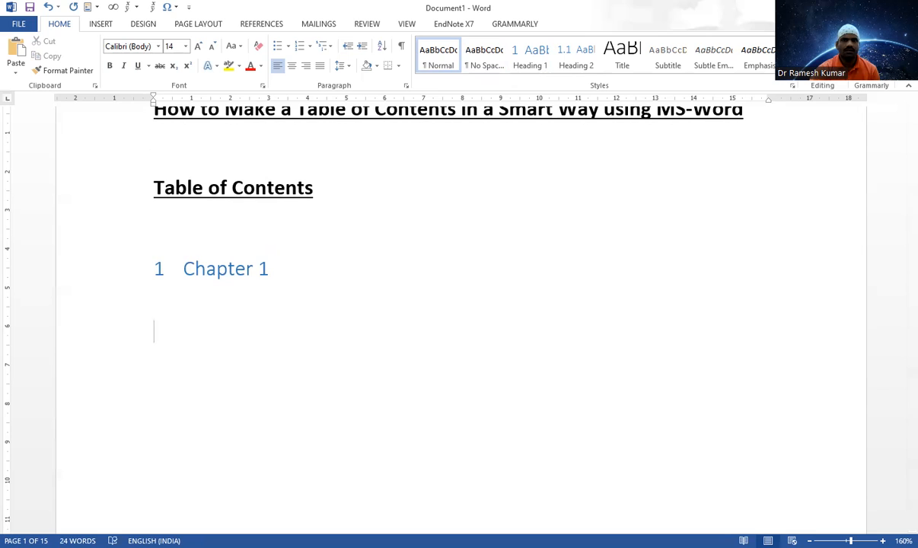
{"action": "type", "text": "Sub-"}
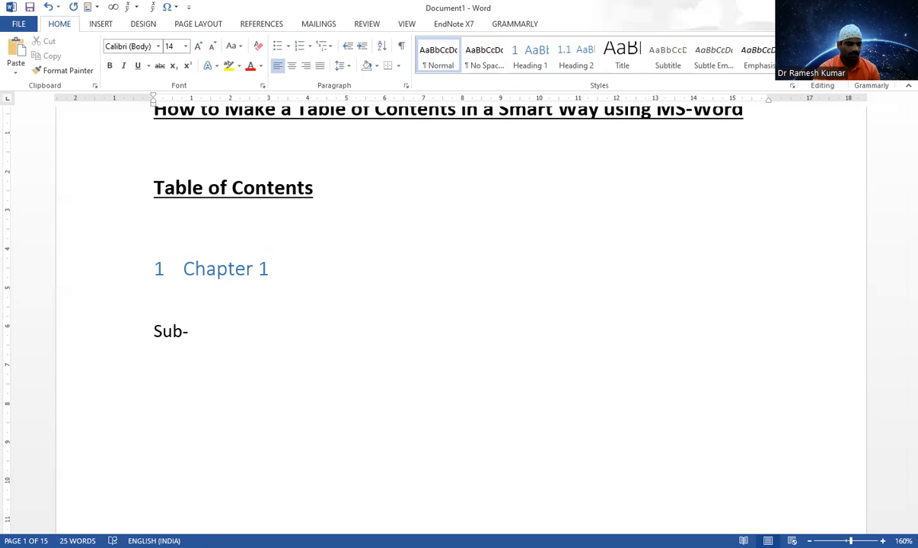
{"action": "key", "text": "BackSpace"}
{"action": "key", "text": "BackSpace"}
{"action": "key", "text": "BackSpace"}
{"action": "key", "text": "BackSpace"}
{"action": "type", "text": "Heading "}
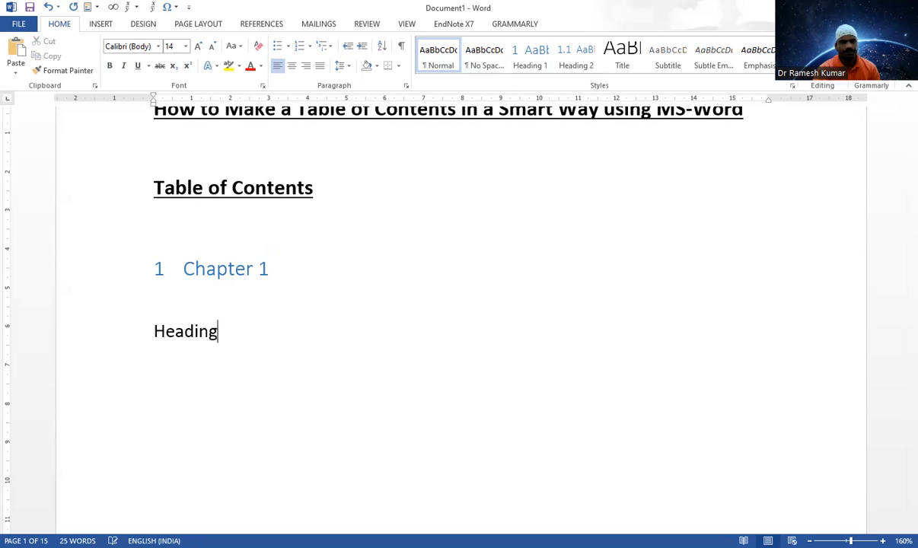
Add the line "Sub-Heading" directly below the "Heading" line under Chapter 1
{"action": "type", "text": "S"}
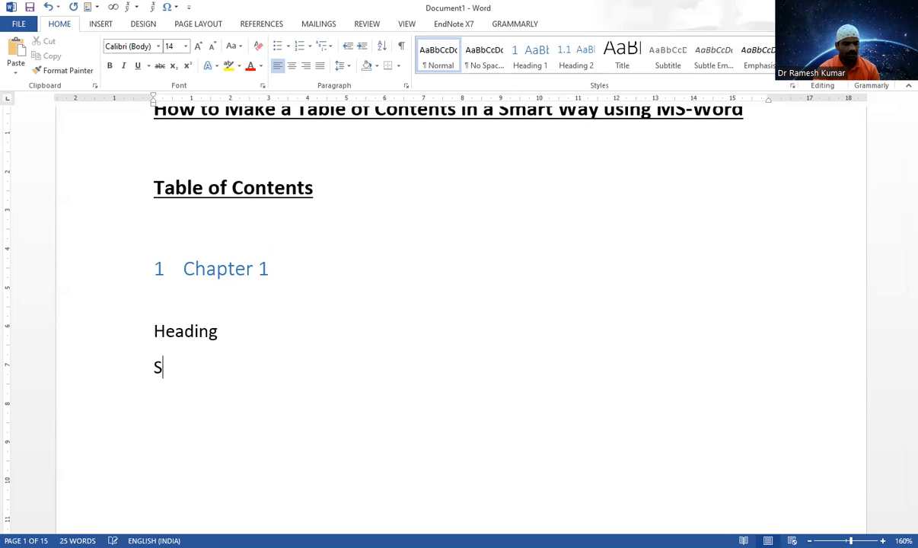
{"action": "type", "text": "ub Hea"}
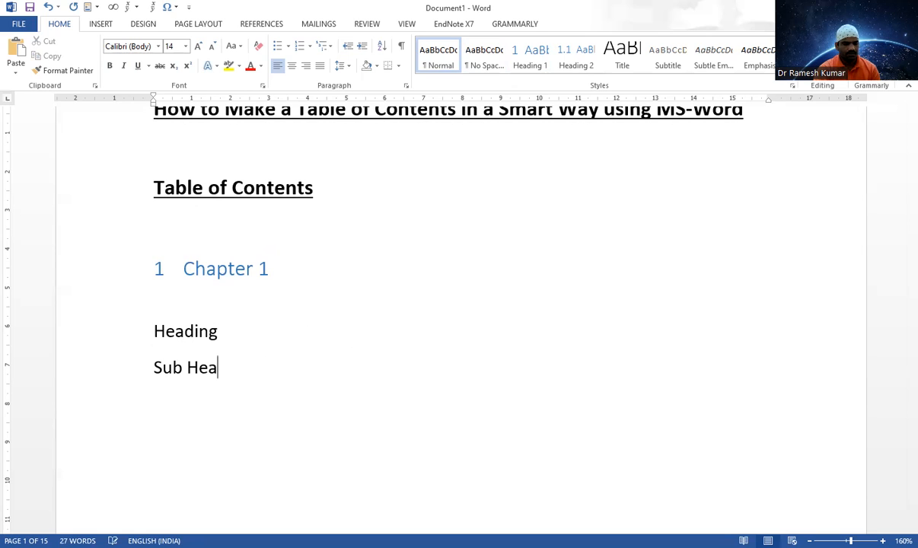
{"action": "key", "text": "BackSpace"}
{"action": "key", "text": "BackSpace"}
{"action": "key", "text": "BackSpace"}
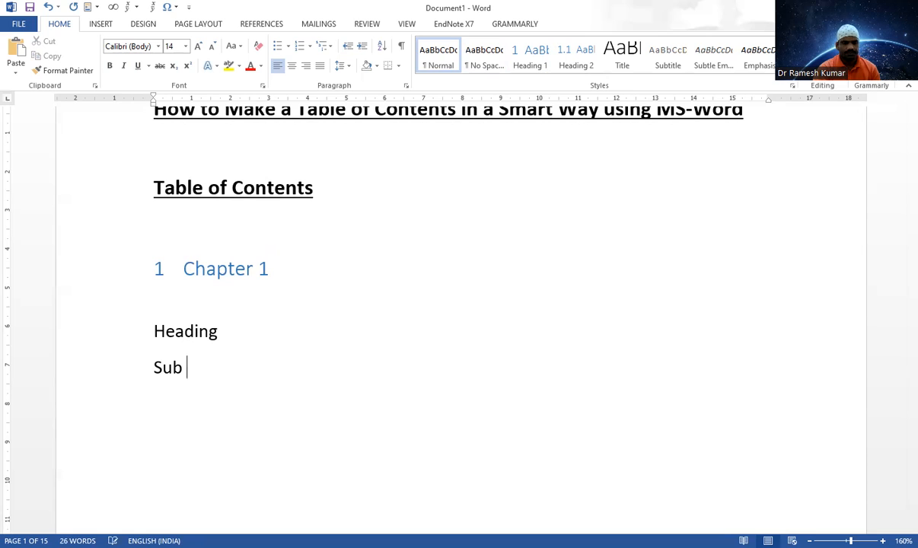
{"action": "type", "text": "-Heading"}
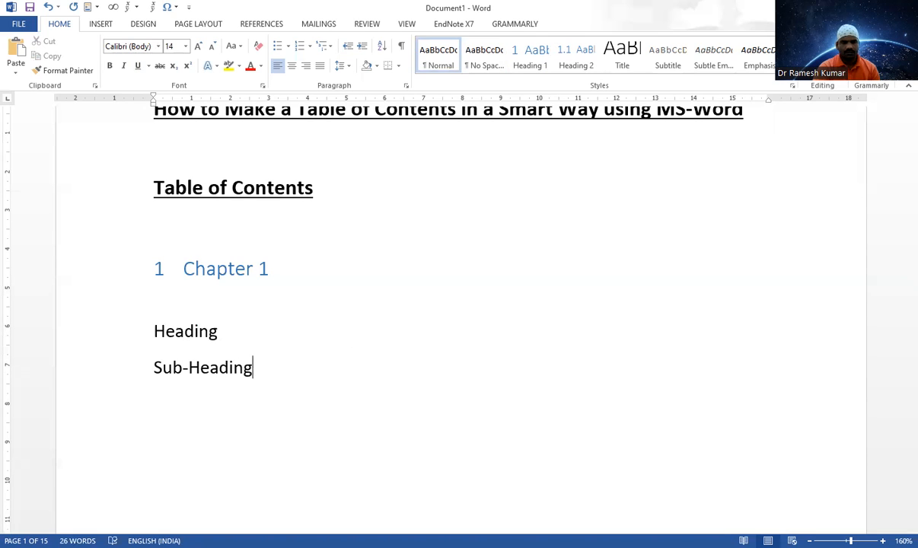
Add the line "Next Sub- Heading" directly below the "Sub-Heading" line under Chapter 1
{"action": "type", "text": "Ne"}
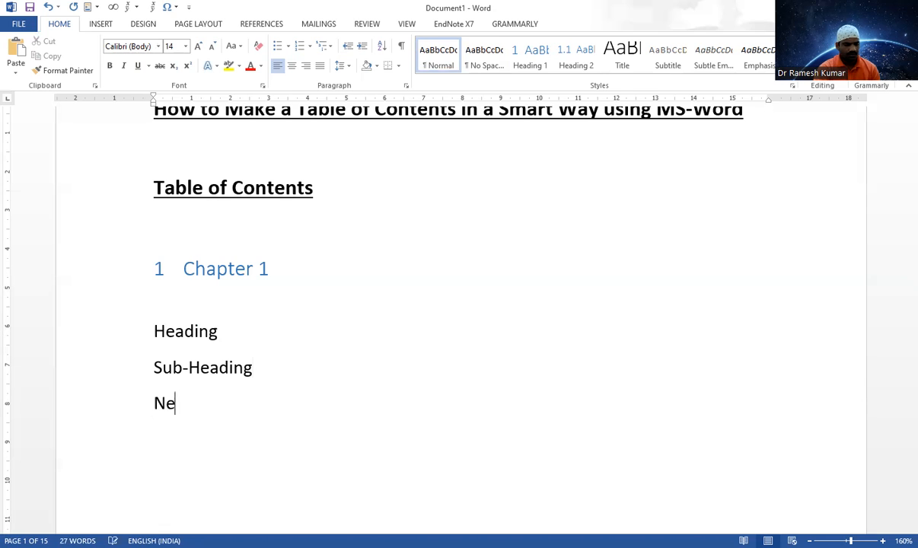
{"action": "type", "text": "xt Sub- Heading"}
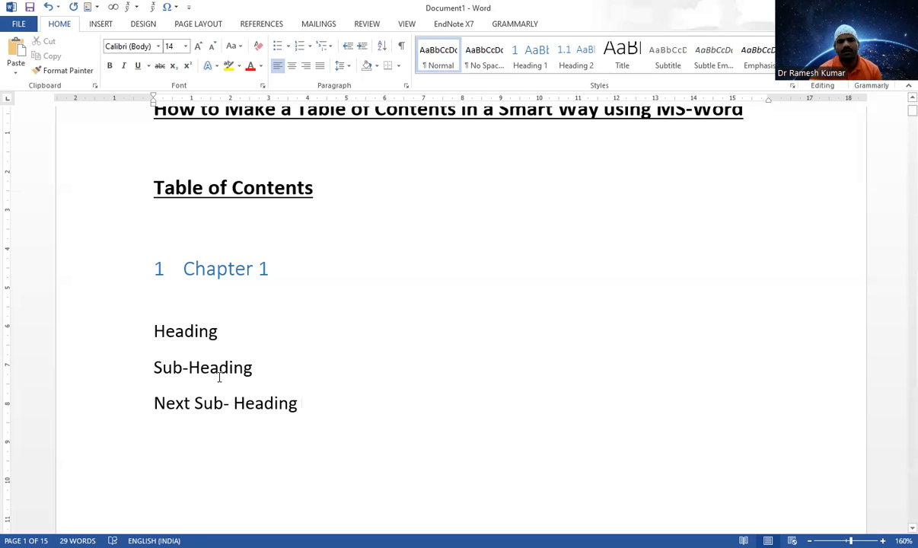
{"action": "left_click_drag", "start_coordinate": [110, 334], "coordinate": [132, 411]}
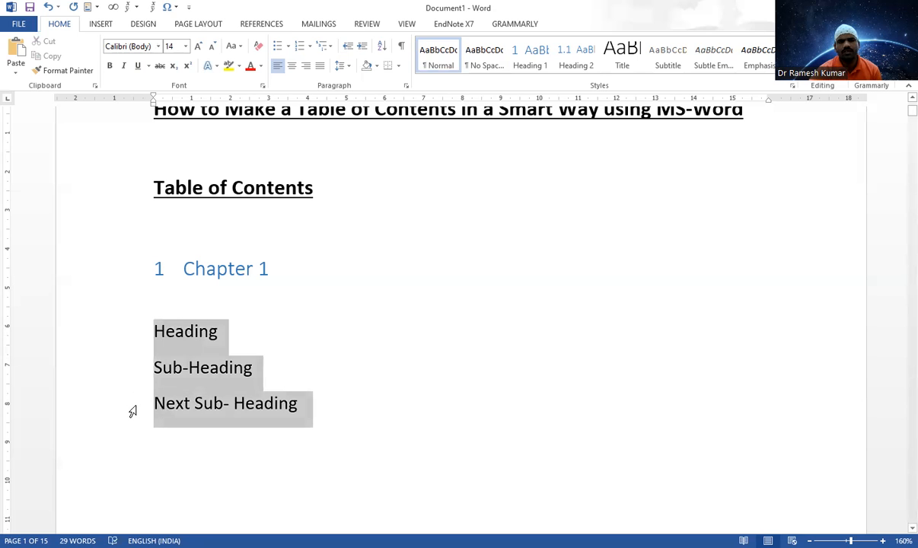
{"action": "left_click", "coordinate": [312, 305]}
Apply the Heading 2 style to the "Heading" line and Heading 3 to the "Sub-Heading" line under Chapter 1
{"action": "left_click", "coordinate": [116, 332]}
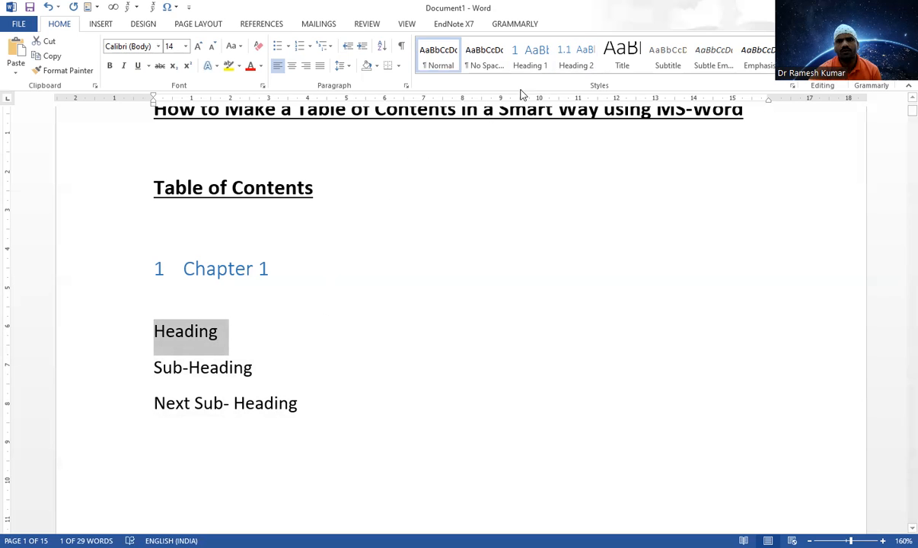
{"action": "left_click", "coordinate": [573, 59]}
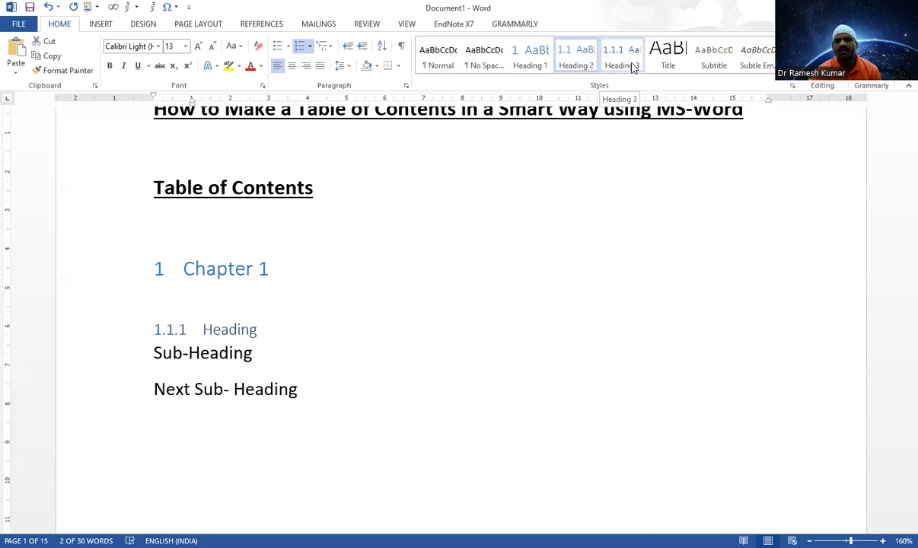
{"action": "left_click", "coordinate": [131, 369]}
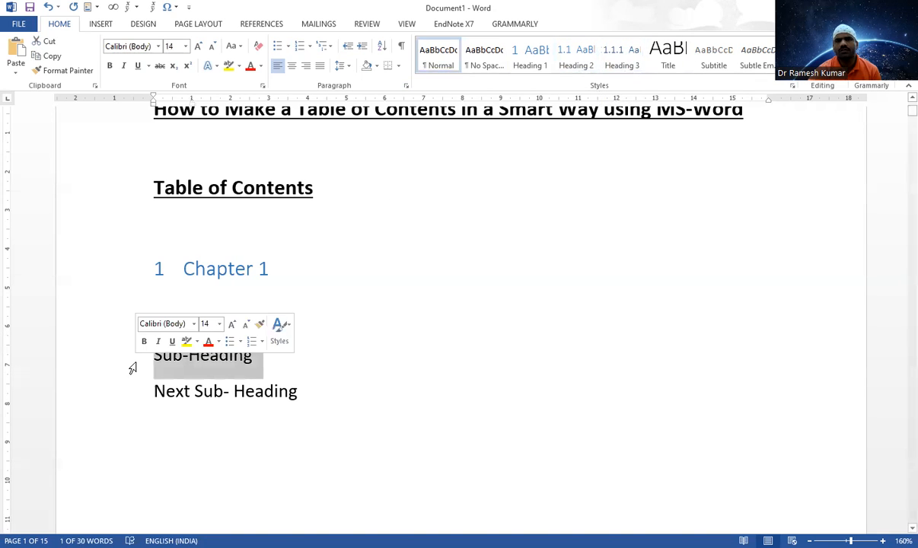
{"action": "left_click", "coordinate": [620, 60]}
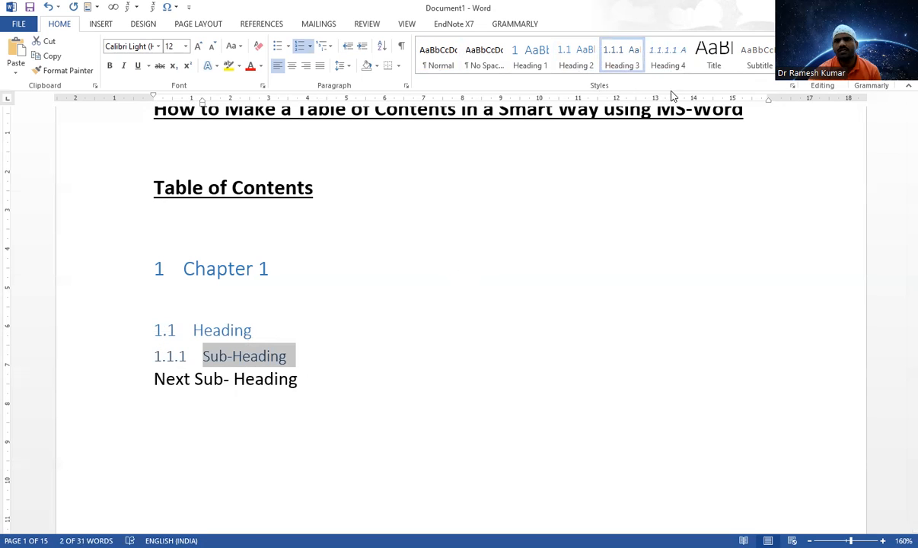
Apply the Heading 4 style to the "Next Sub- Heading" line under Chapter 1
{"action": "left_click", "coordinate": [130, 382]}
{"action": "left_click", "coordinate": [668, 57]}
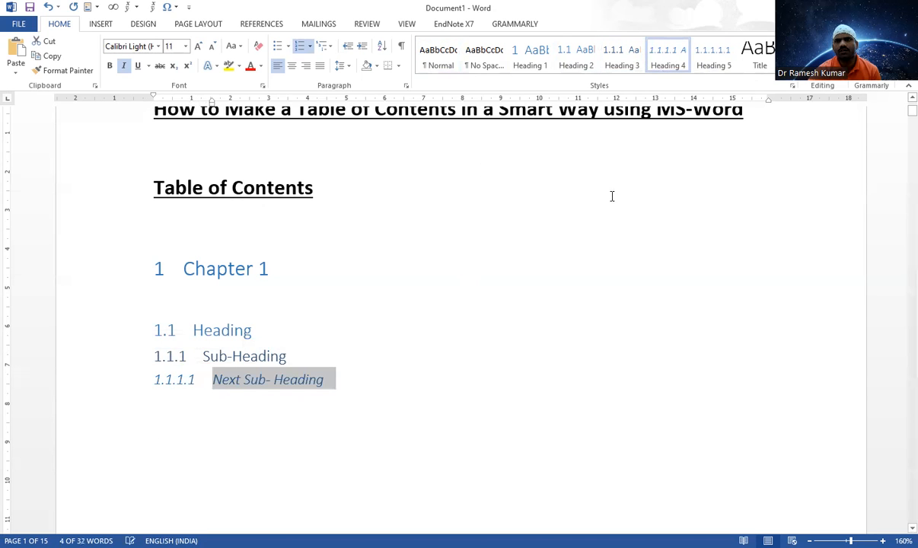
{"action": "left_click", "coordinate": [354, 371]}
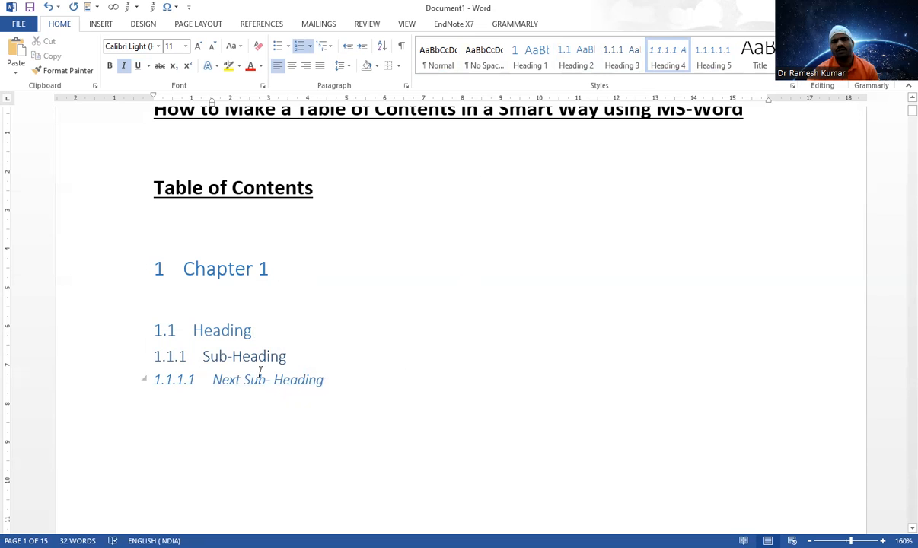
Copy the three numbered subheadings of Chapter 1 and paste them below the Chapter 2 heading
{"action": "left_click_drag", "start_coordinate": [342, 378], "coordinate": [186, 338]}
{"action": "key", "text": "ctrl+c"}
{"action": "scroll", "coordinate": [186, 337], "scroll_direction": "down", "scroll_amount": 10}
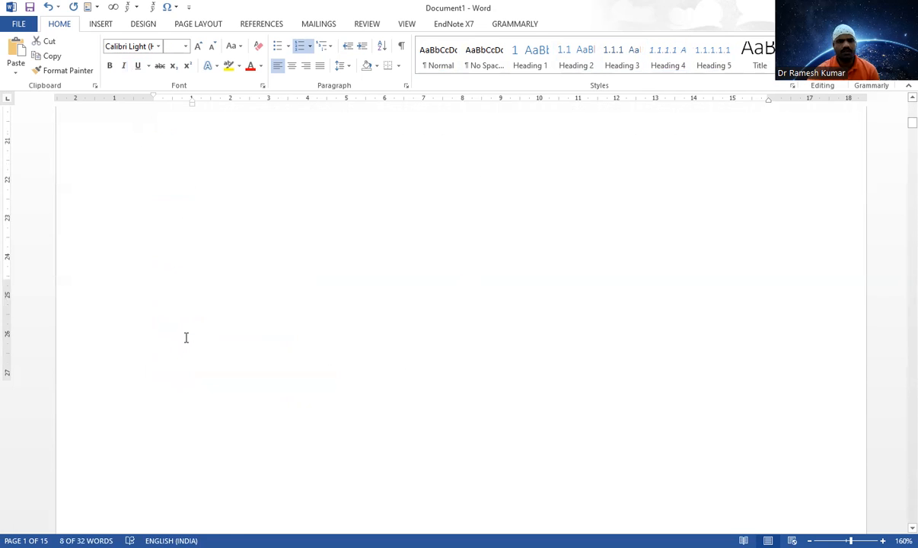
{"action": "scroll", "coordinate": [185, 337], "scroll_direction": "down", "scroll_amount": 5}
{"action": "left_click", "coordinate": [198, 221]}
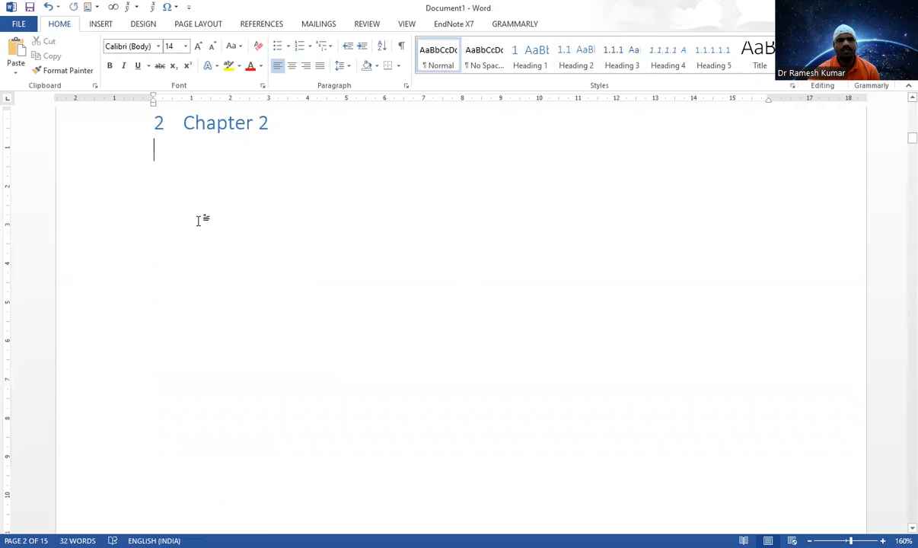
{"action": "key", "text": "ctrl+v"}
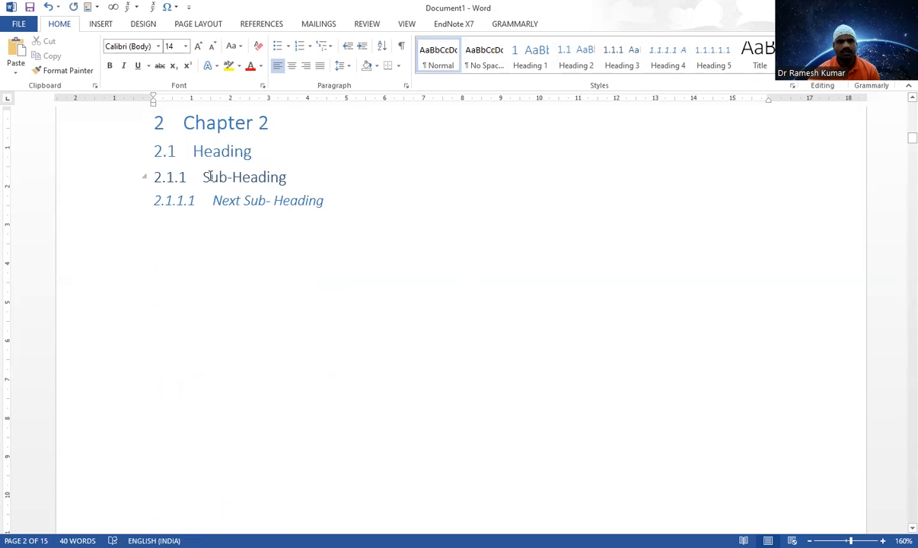
Apply the numbered Heading 1 style to the "Chapter 3" line on the third page
{"action": "scroll", "coordinate": [239, 271], "scroll_direction": "down", "scroll_amount": 8}
{"action": "scroll", "coordinate": [239, 271], "scroll_direction": "down", "scroll_amount": 5}
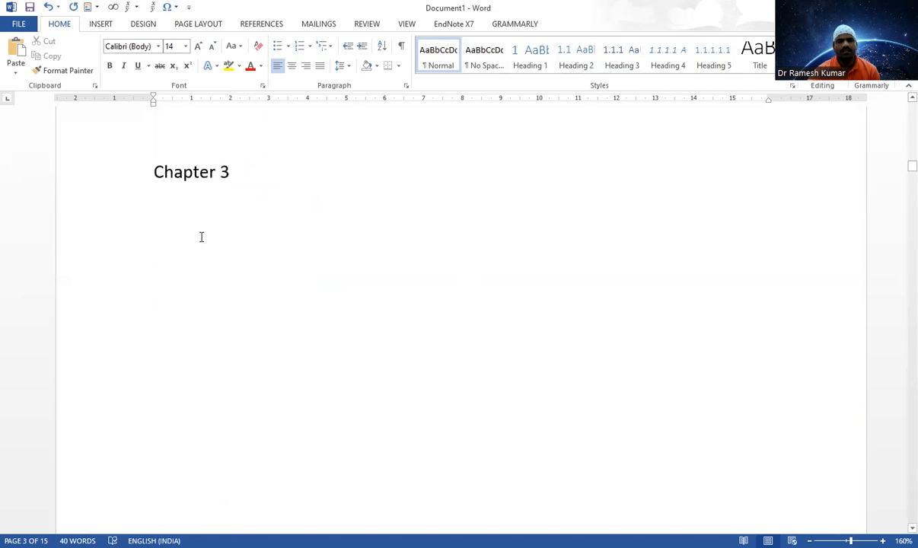
{"action": "left_click", "coordinate": [122, 184]}
{"action": "left_click", "coordinate": [514, 69]}
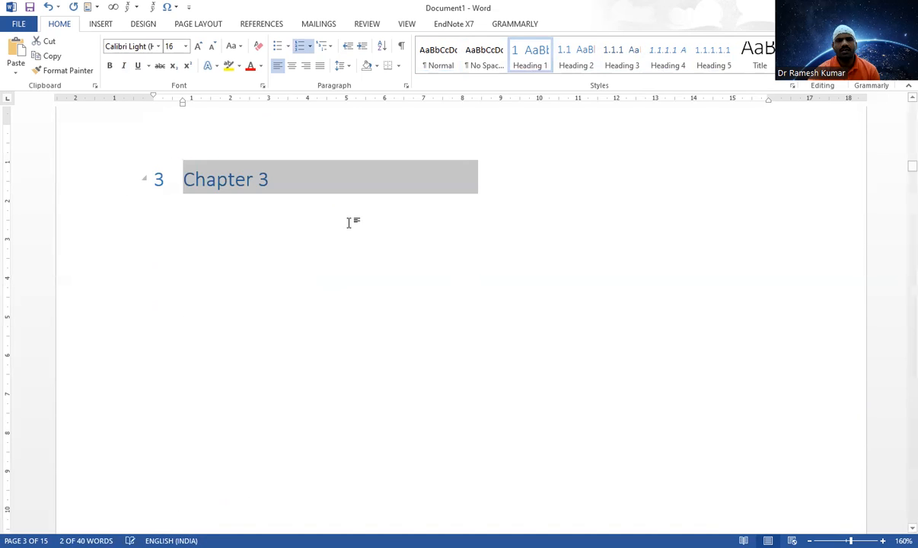
Paste the copied subheadings on a new line below the Chapter 3 heading
{"action": "left_click", "coordinate": [322, 252]}
{"action": "key", "text": "Return"}
{"action": "key", "text": "ctrl+v"}
Remove the empty heading line between Chapter 3 and its first subheading
{"action": "left_click", "coordinate": [234, 224]}
{"action": "key", "text": "BackSpace"}
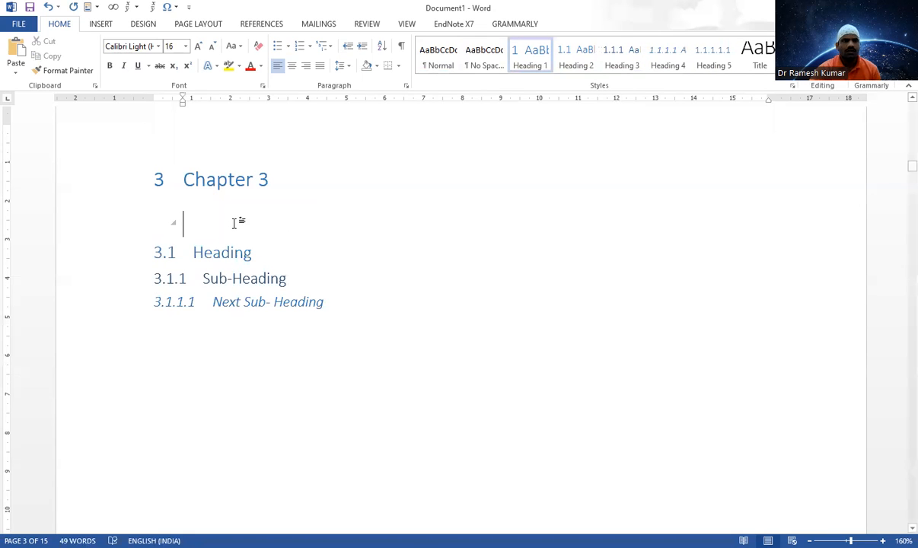
{"action": "key", "text": "BackSpace"}
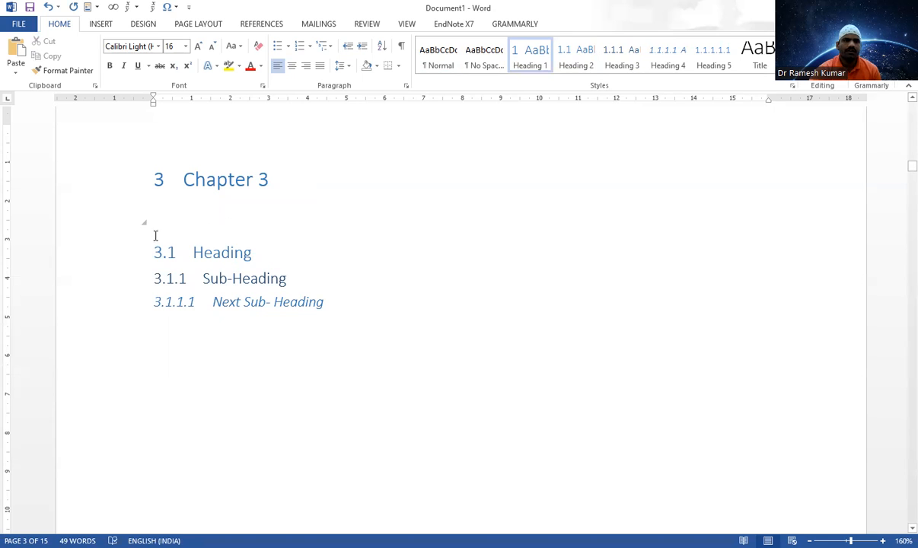
{"action": "left_click", "coordinate": [119, 236]}
{"action": "key", "text": "Delete"}
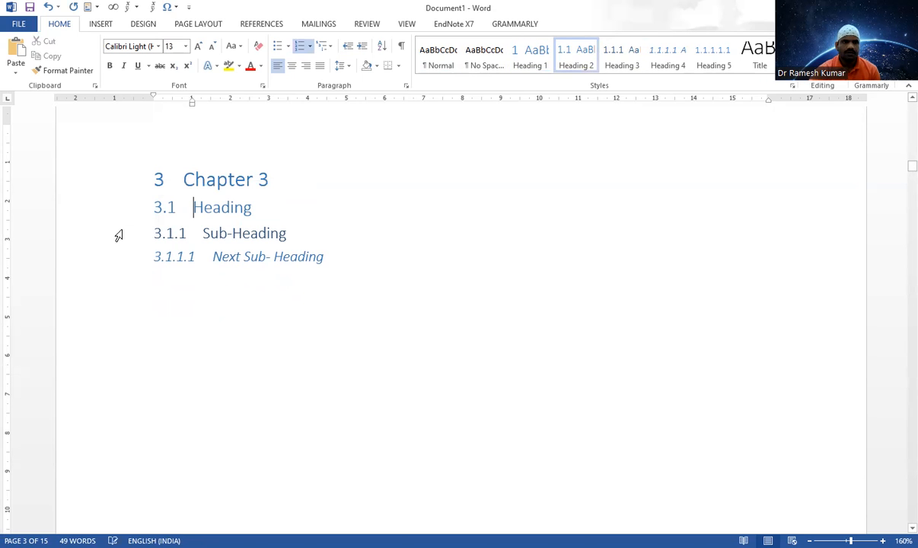
Add the line "Chapter 4" on a new page after the Chapter 3 subheadings and apply the Heading 1 style to it
{"action": "left_click", "coordinate": [338, 257]}
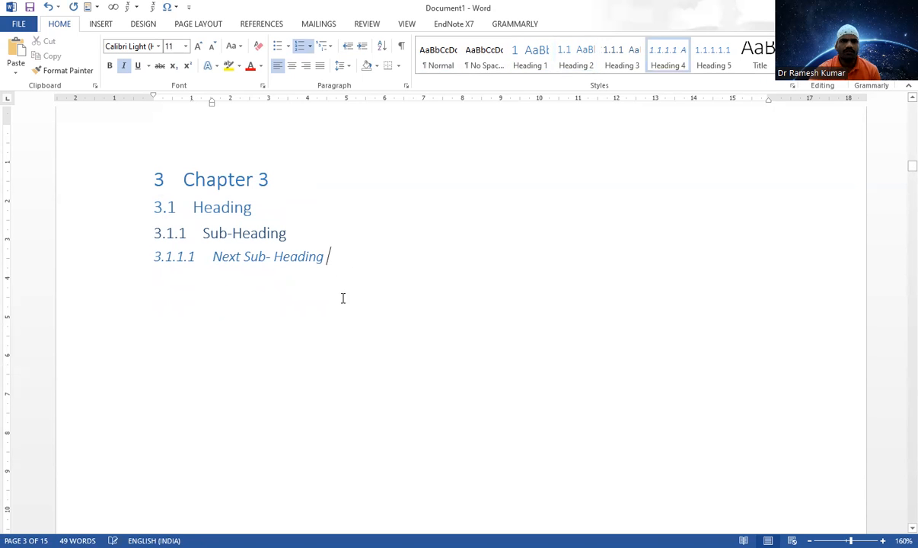
{"action": "key", "text": "ctrl+Return"}
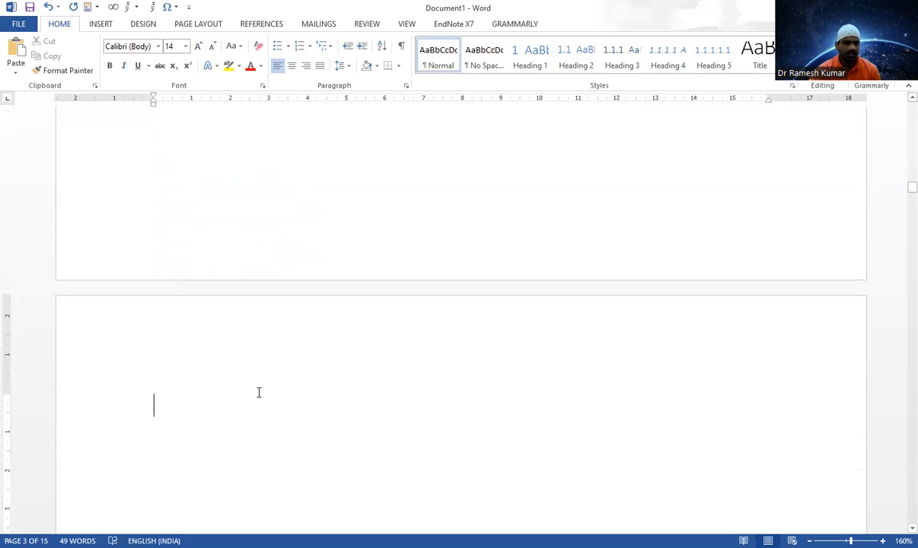
{"action": "type", "text": "Chapter "}
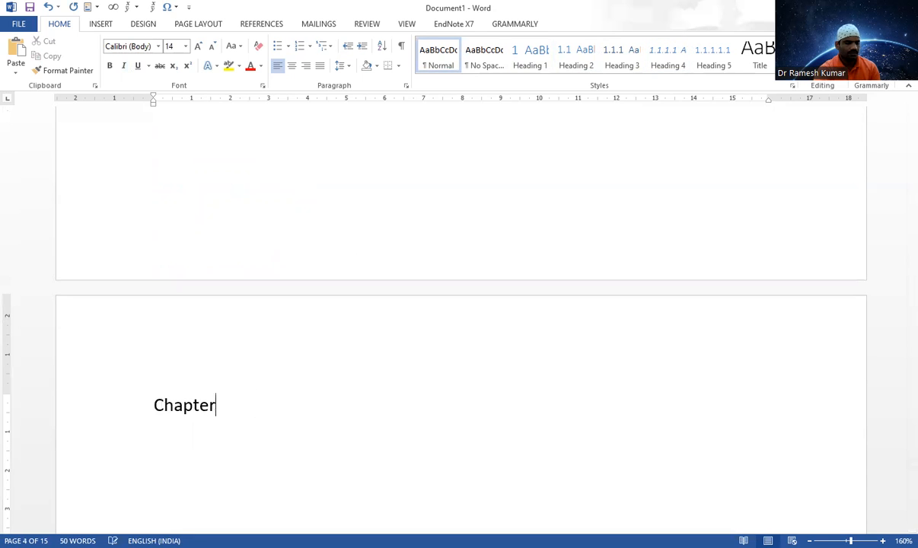
{"action": "type", "text": "4"}
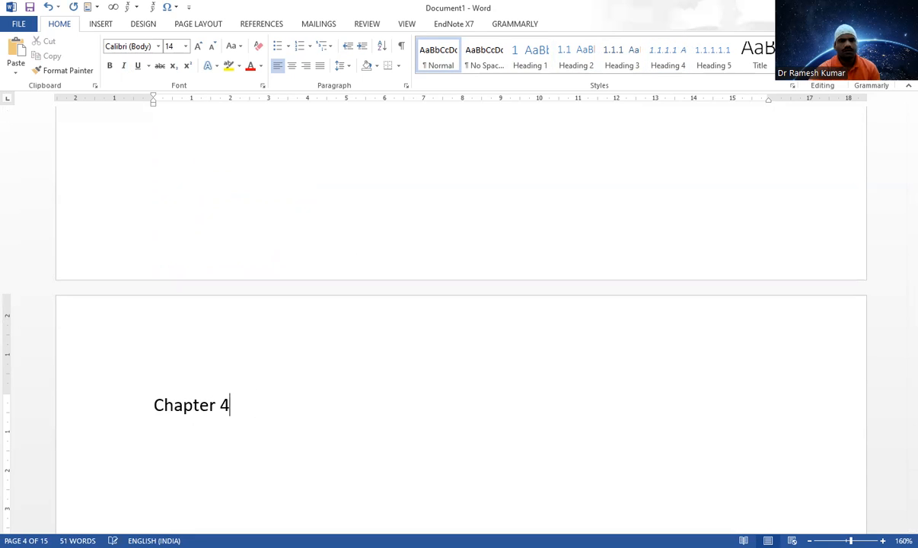
{"action": "left_click", "coordinate": [111, 413]}
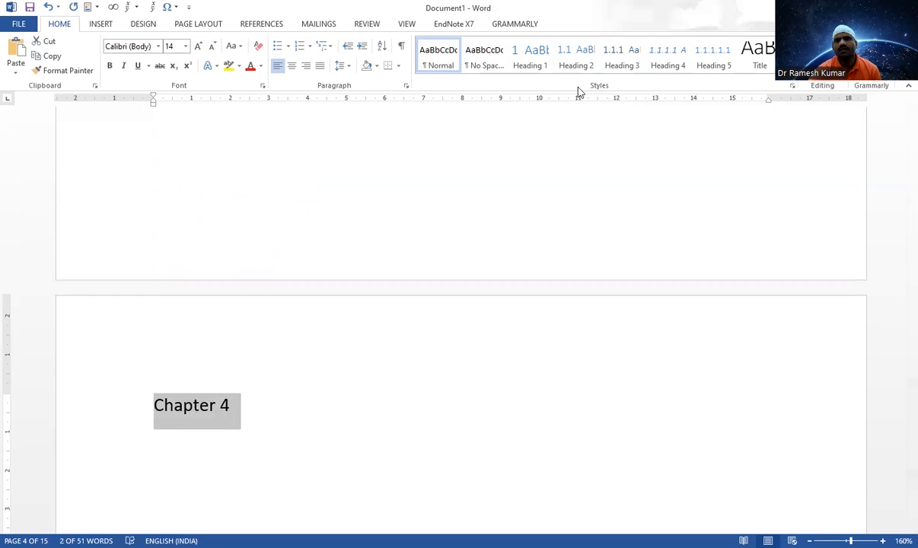
{"action": "left_click", "coordinate": [528, 67]}
{"action": "scroll", "coordinate": [353, 323], "scroll_direction": "down", "scroll_amount": 3}
{"action": "scroll", "coordinate": [328, 309], "scroll_direction": "up", "scroll_amount": 10}
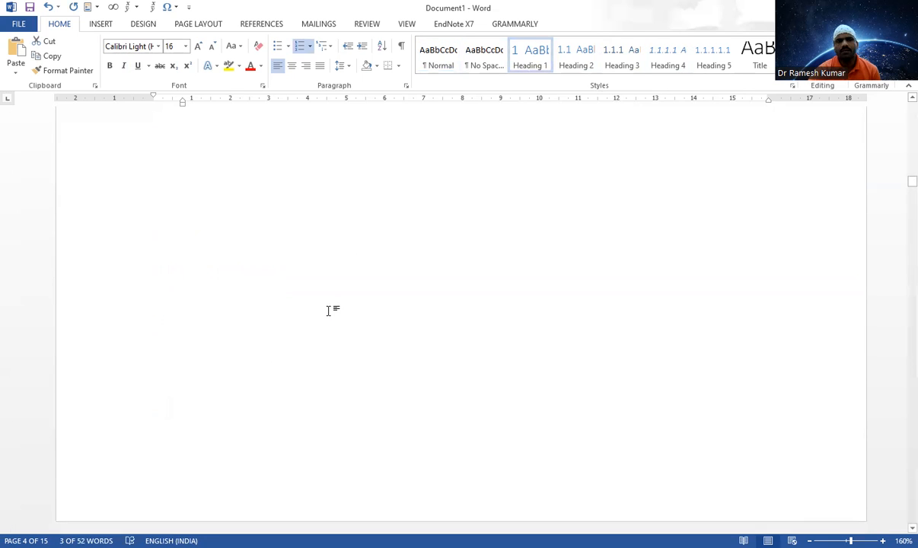
{"action": "scroll", "coordinate": [327, 309], "scroll_direction": "down", "scroll_amount": 8}
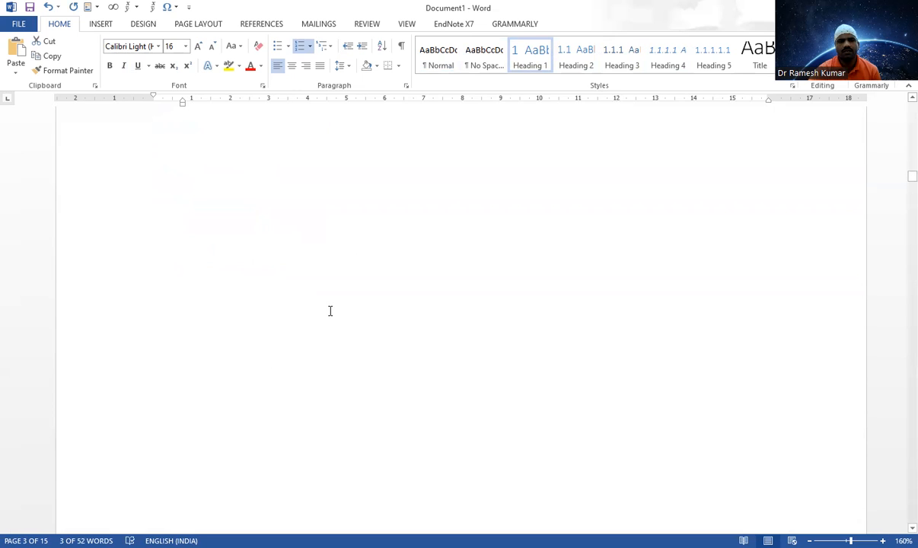
{"action": "scroll", "coordinate": [238, 275], "scroll_direction": "up", "scroll_amount": 6}
{"action": "scroll", "coordinate": [237, 271], "scroll_direction": "down", "scroll_amount": 3}
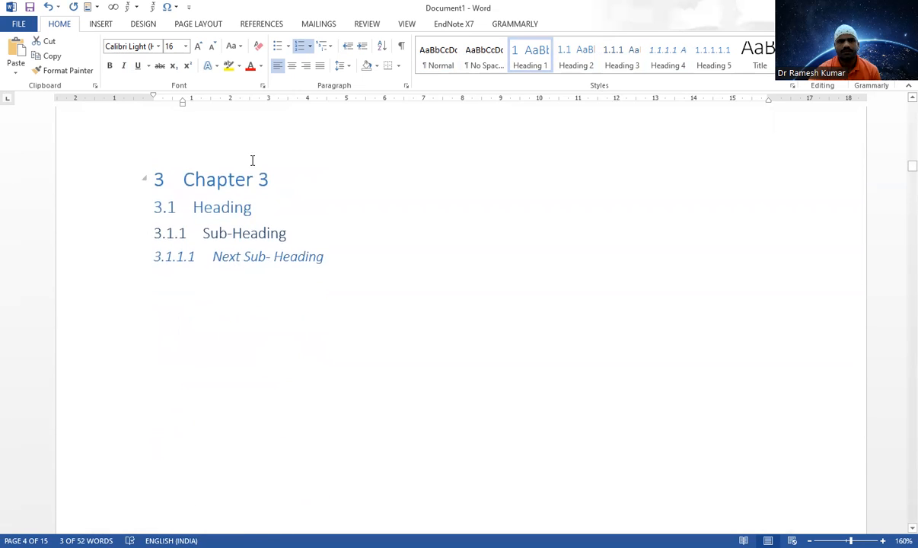
{"action": "key", "text": "ctrl+a"}
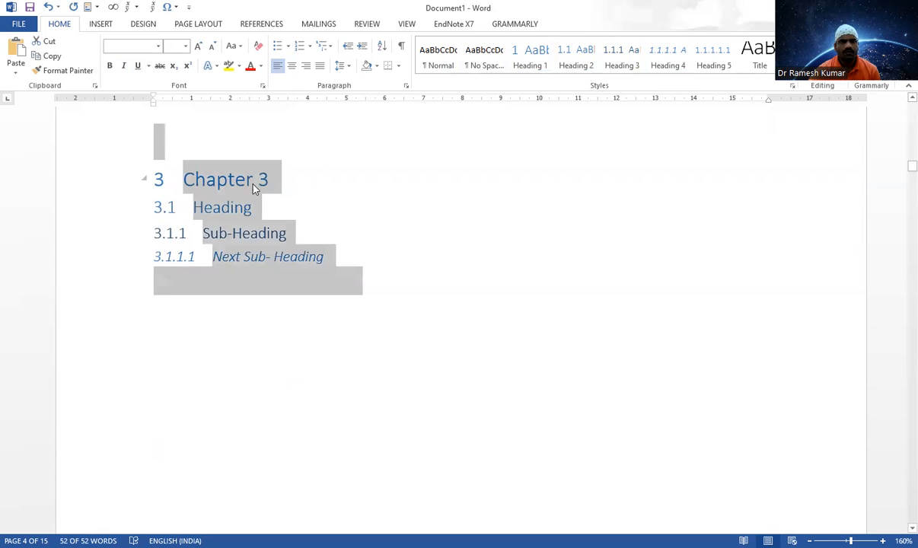
{"action": "right_click", "coordinate": [242, 179]}
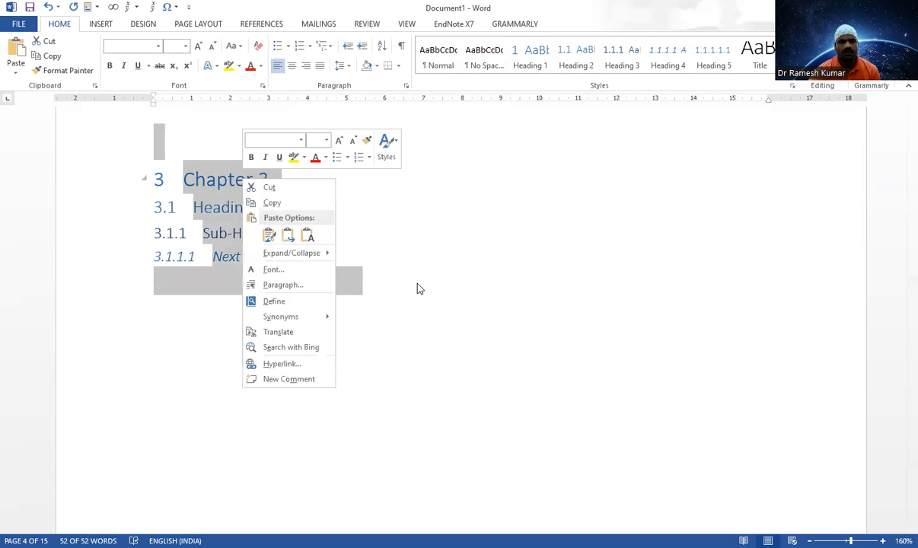
{"action": "left_click", "coordinate": [418, 289]}
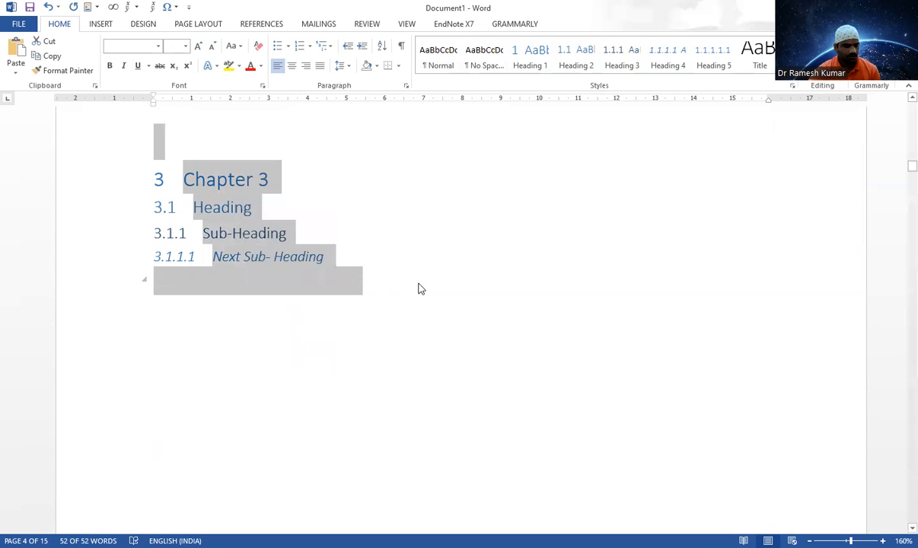
{"action": "right_click", "coordinate": [278, 272]}
Paste the copied subheadings on the line below the Chapter 4 heading
{"action": "scroll", "coordinate": [544, 248], "scroll_direction": "down", "scroll_amount": 5}
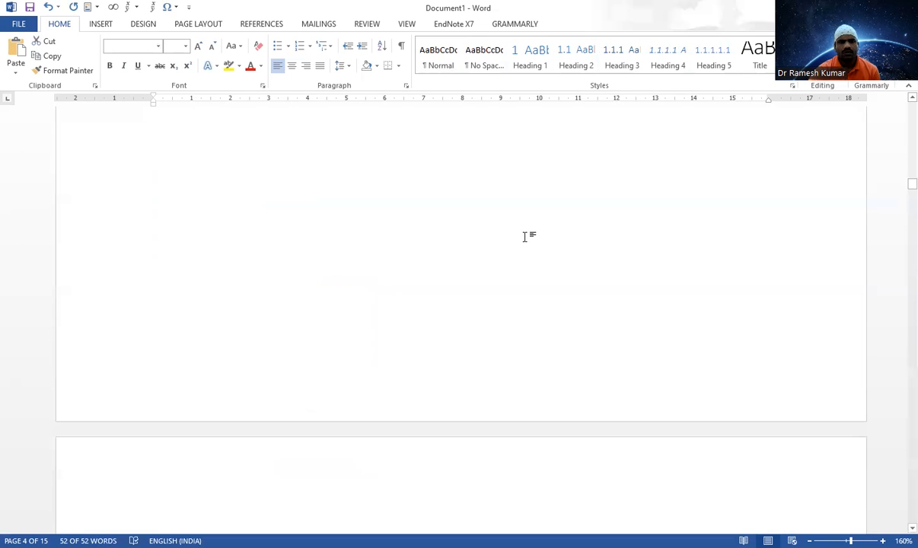
{"action": "left_click", "coordinate": [262, 229]}
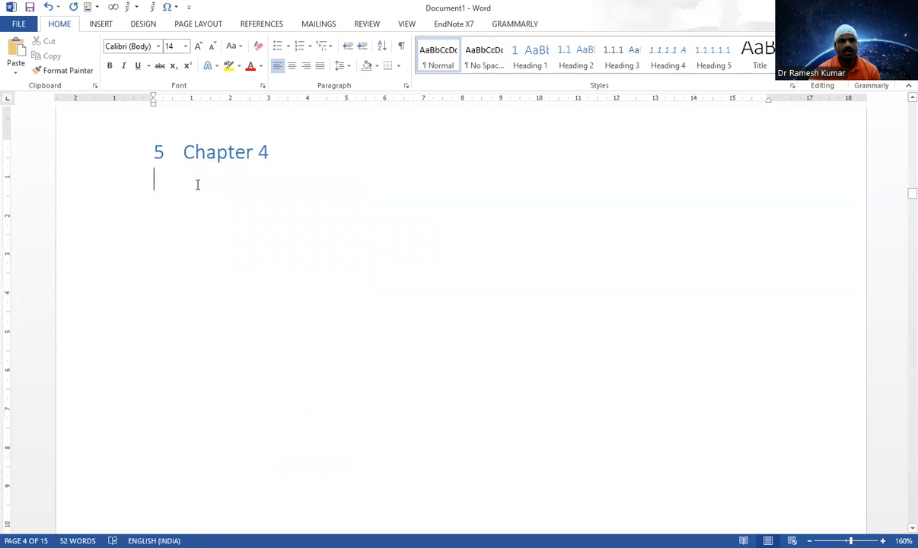
{"action": "key", "text": "ctrl+v"}
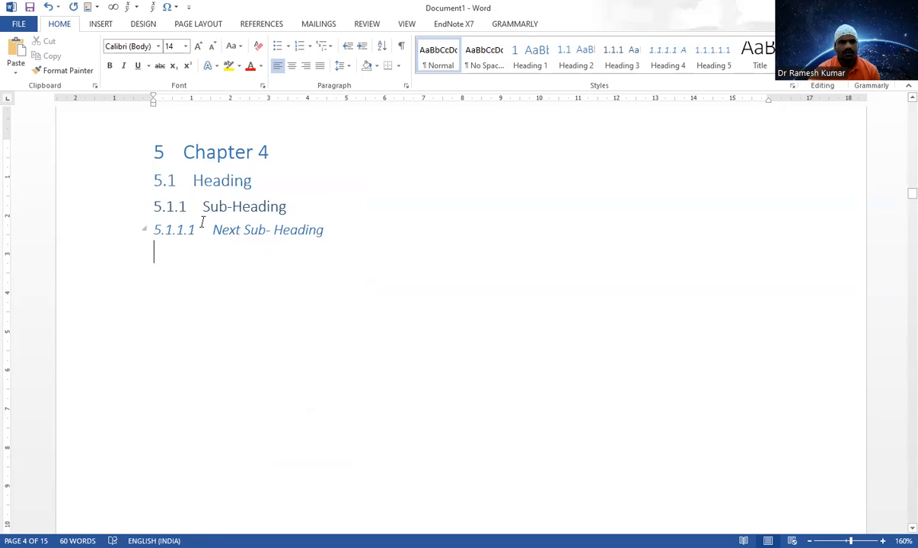
{"action": "scroll", "coordinate": [200, 221], "scroll_direction": "up", "scroll_amount": 10}
{"action": "scroll", "coordinate": [197, 219], "scroll_direction": "down", "scroll_amount": 10}
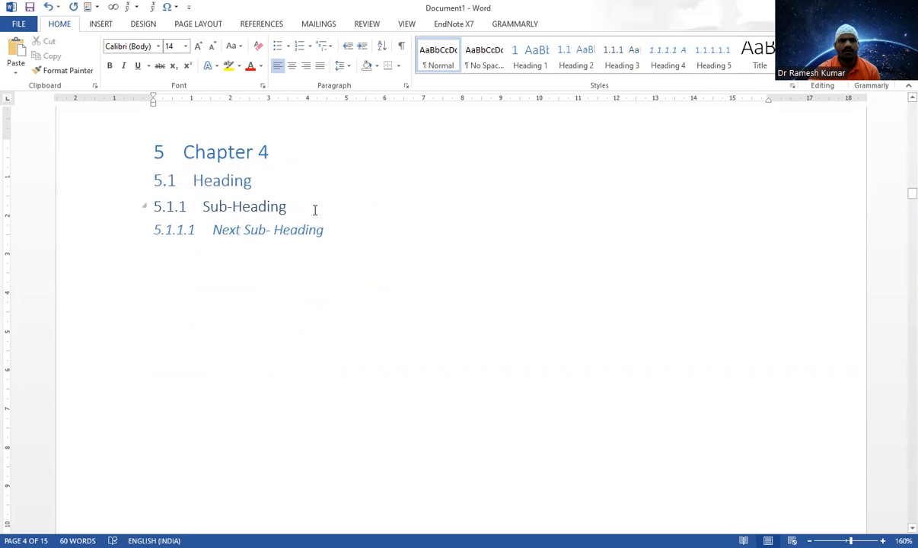
Rename the Chapter 4 heading "Chapter 5" and copy it with its three subheadings to the fifth page
{"action": "double_click", "coordinate": [262, 153]}
{"action": "type", "text": "5"}
{"action": "left_click_drag", "start_coordinate": [330, 233], "coordinate": [143, 158]}
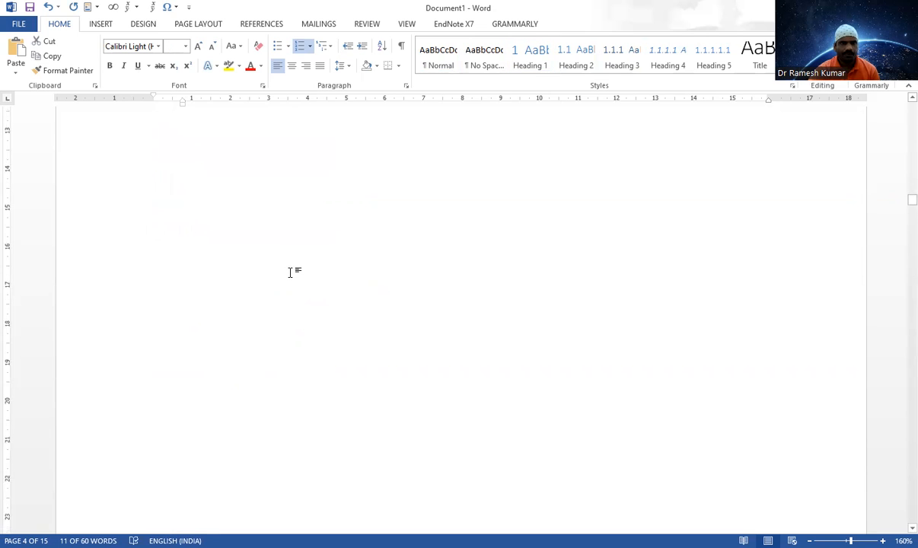
{"action": "scroll", "coordinate": [285, 271], "scroll_direction": "down", "scroll_amount": 5}
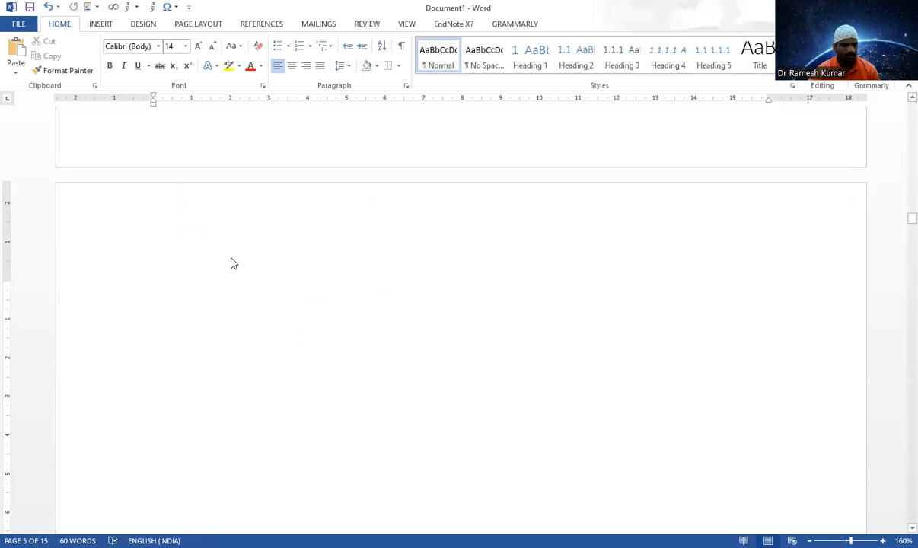
{"action": "key", "text": "ctrl+v"}
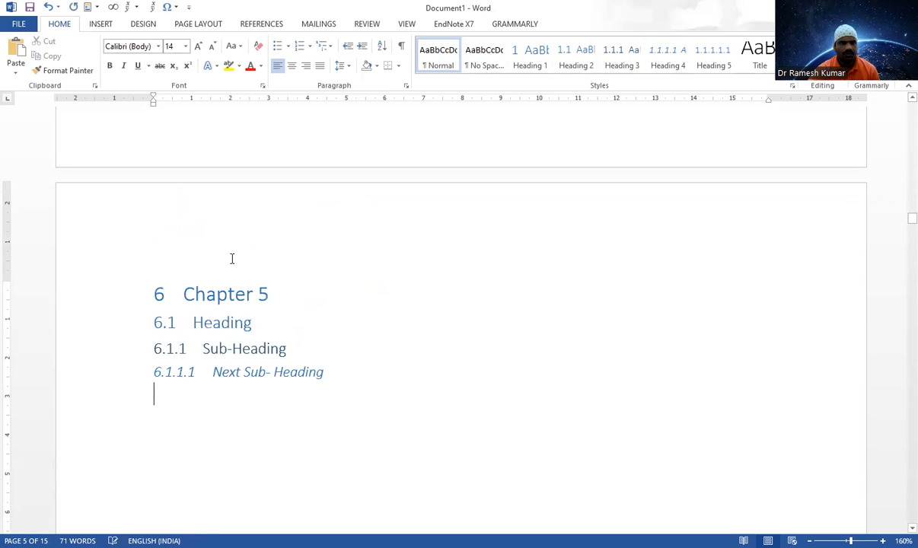
Rename the pasted Chapter 5 heading on the fifth page "Chapter 6" and the copy on the sixth page "Chapter 7"
{"action": "double_click", "coordinate": [262, 294]}
{"action": "type", "text": "6"}
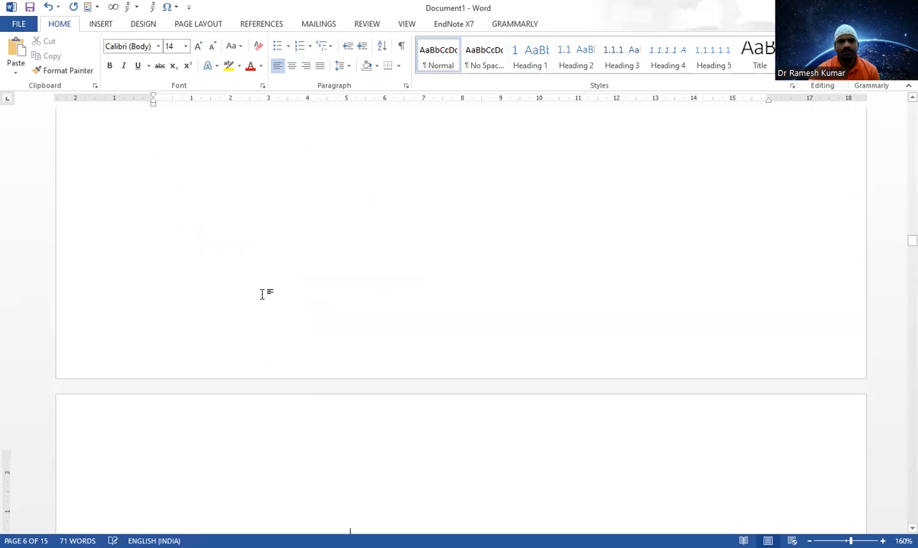
{"action": "scroll", "coordinate": [262, 294], "scroll_direction": "down", "scroll_amount": 3}
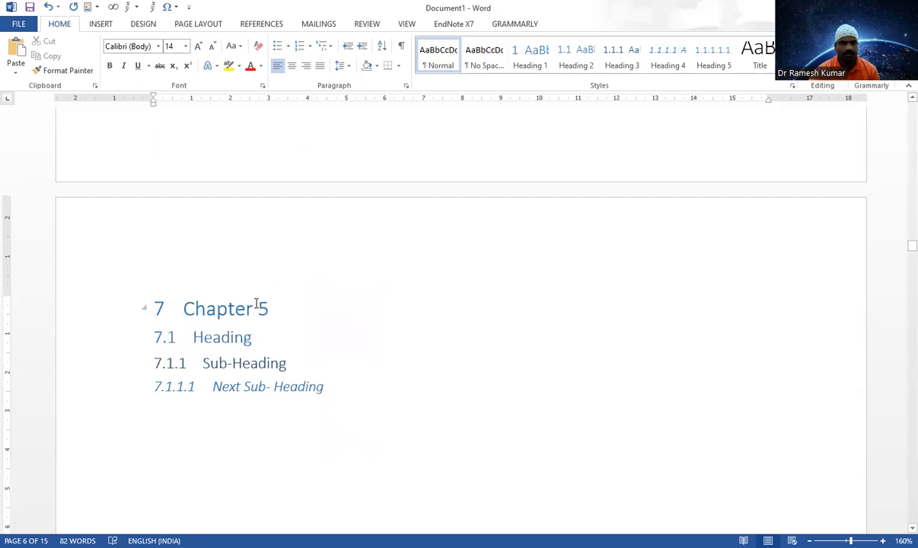
{"action": "double_click", "coordinate": [262, 308]}
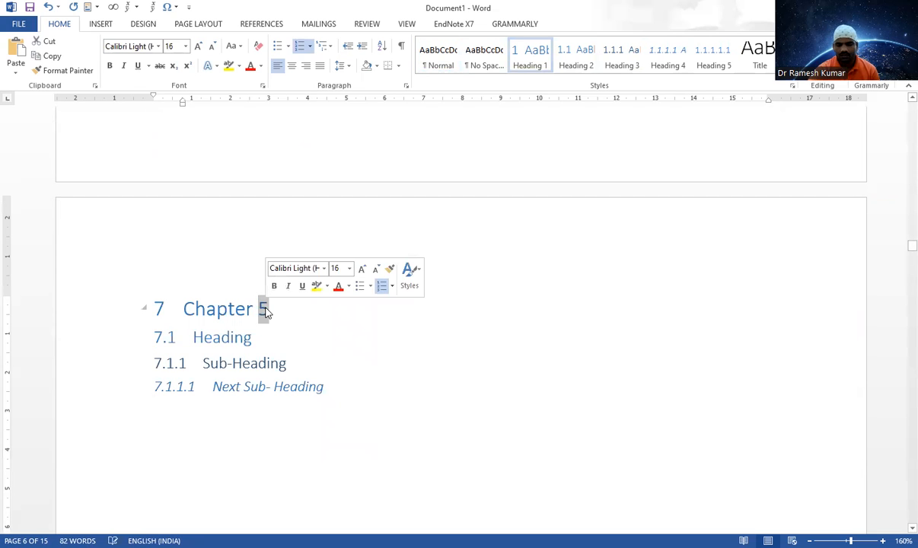
{"action": "type", "text": "7"}
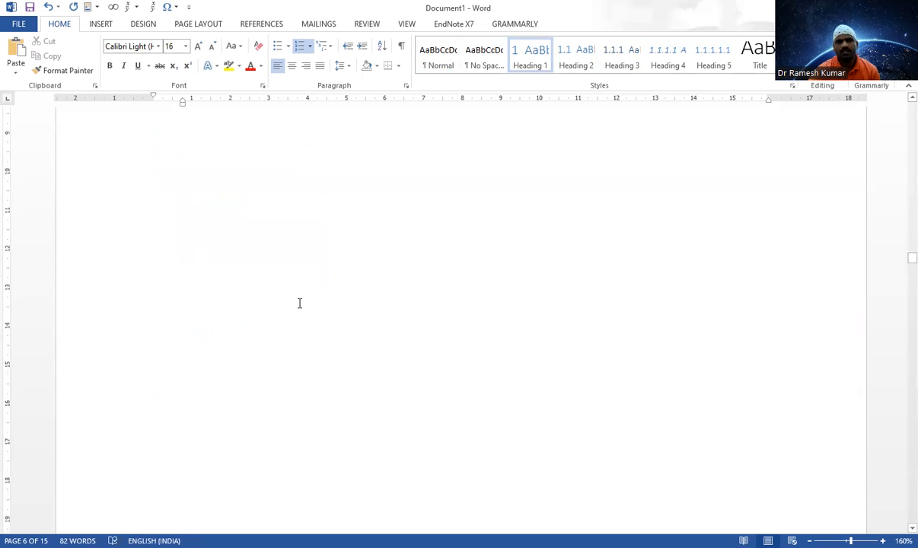
Paste the copied chapter heading with its subheadings on the seventh page and rename it "Chapter 8"
{"action": "scroll", "coordinate": [299, 302], "scroll_direction": "down", "scroll_amount": 15}
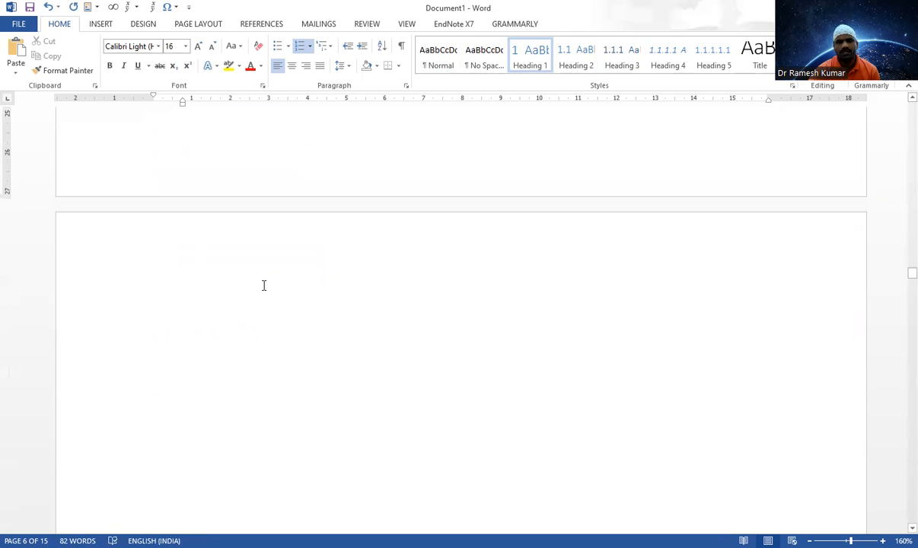
{"action": "left_click", "coordinate": [264, 286]}
{"action": "key", "text": "ctrl+v"}
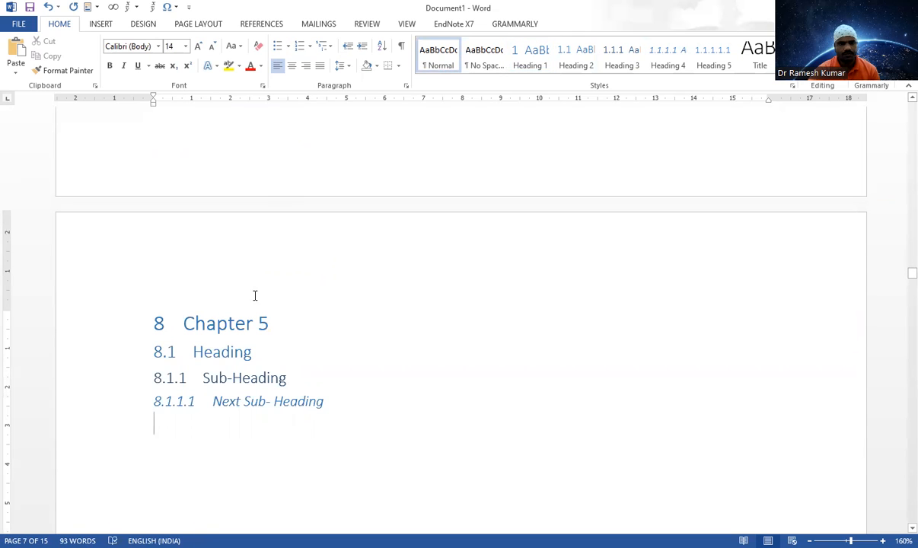
{"action": "double_click", "coordinate": [264, 323]}
{"action": "type", "text": "8"}
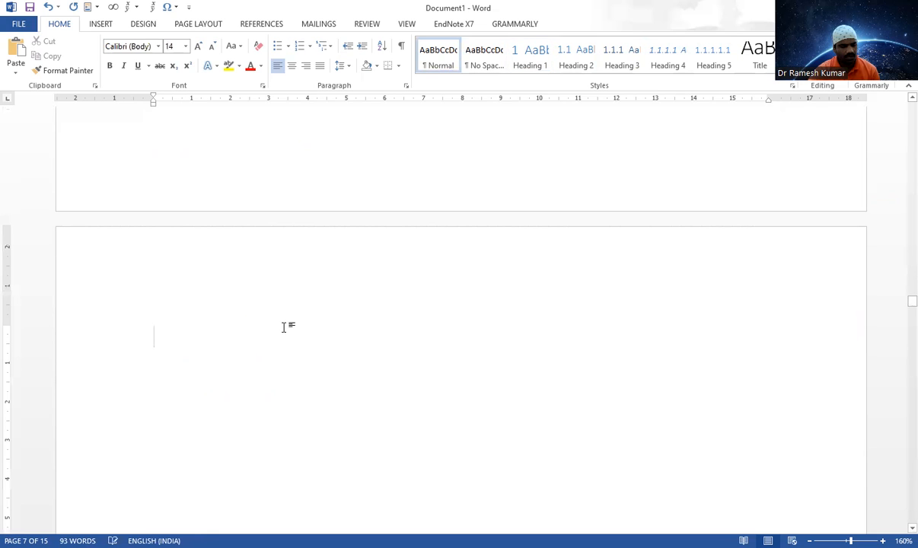
Paste the copied chapter block on the eighth page and rename its heading "Chapter 9"
{"action": "key", "text": "ctrl+v"}
{"action": "double_click", "coordinate": [263, 337]}
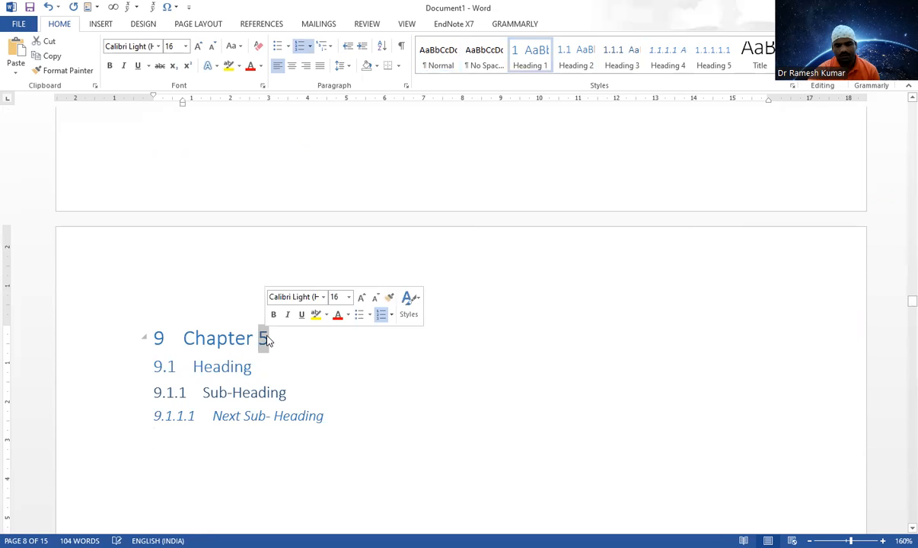
{"action": "type", "text": "9"}
Paste the copied chapter block on the ninth page and rename its heading "Chapter 10"
{"action": "scroll", "coordinate": [269, 340], "scroll_direction": "down", "scroll_amount": 15}
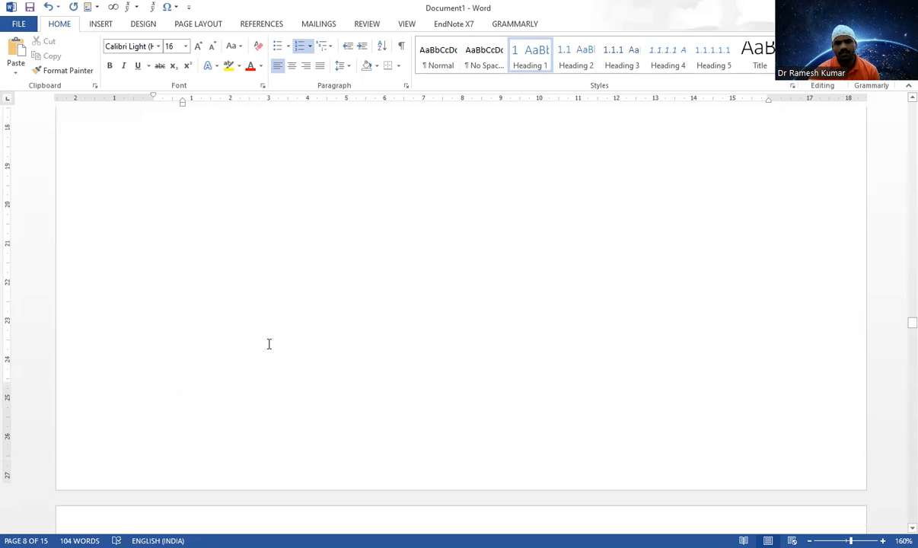
{"action": "left_click", "coordinate": [240, 306]}
{"action": "key", "text": "ctrl+v"}
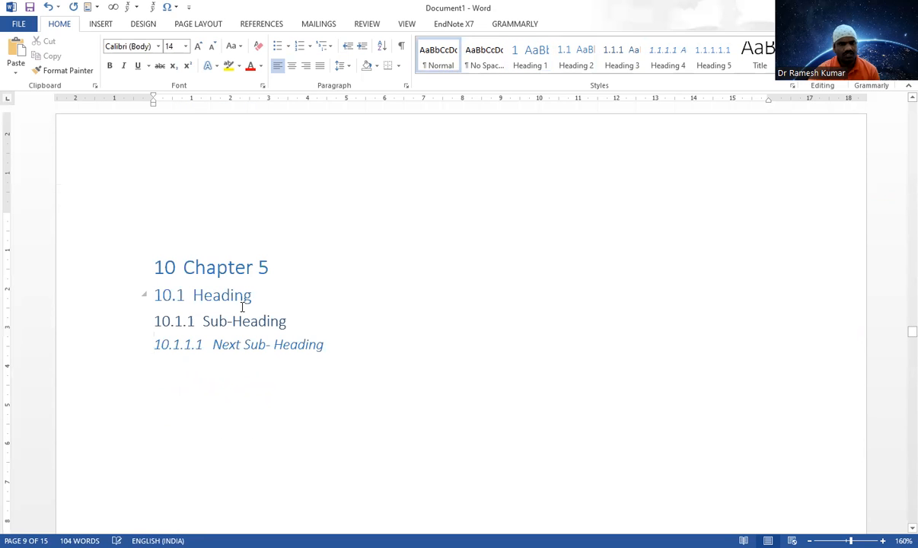
{"action": "double_click", "coordinate": [263, 266]}
{"action": "type", "text": "10"}
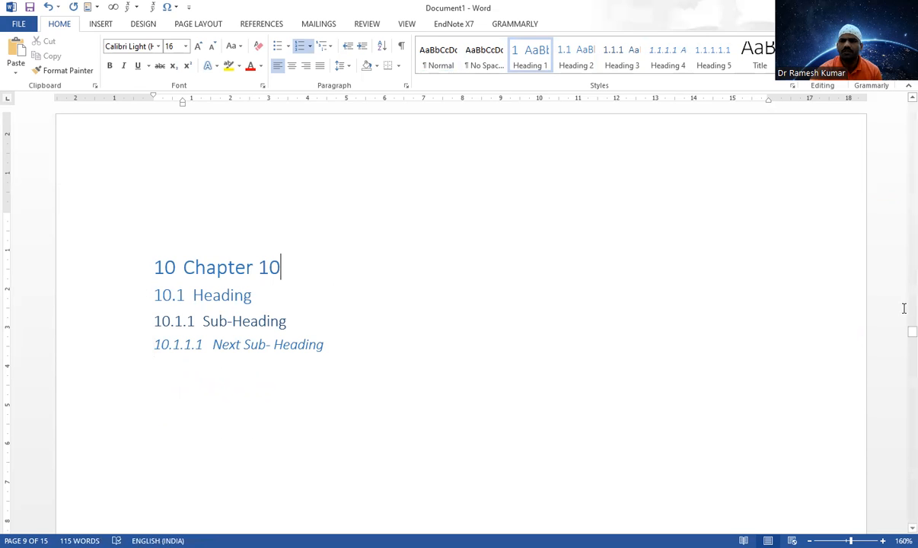
Review the chapter headings from the first page down to the Chapter 3 subheadings
{"action": "left_click_drag", "start_coordinate": [900, 334], "coordinate": [900, 113]}
{"action": "left_click", "coordinate": [213, 241]}
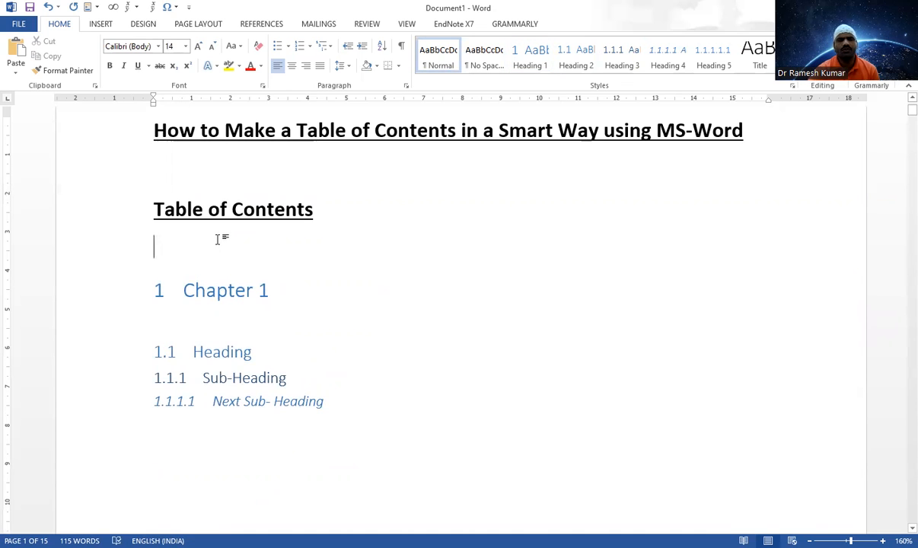
{"action": "scroll", "coordinate": [218, 238], "scroll_direction": "down", "scroll_amount": 10}
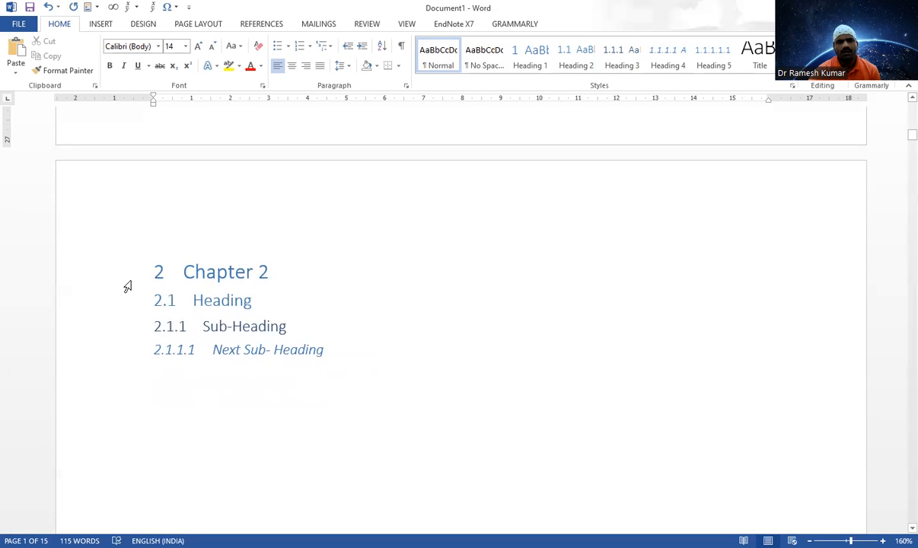
{"action": "scroll", "coordinate": [127, 287], "scroll_direction": "down", "scroll_amount": 10}
{"action": "left_click_drag", "start_coordinate": [113, 325], "coordinate": [190, 415]}
{"action": "scroll", "coordinate": [107, 384], "scroll_direction": "down", "scroll_amount": 5}
{"action": "left_click", "coordinate": [127, 371]}
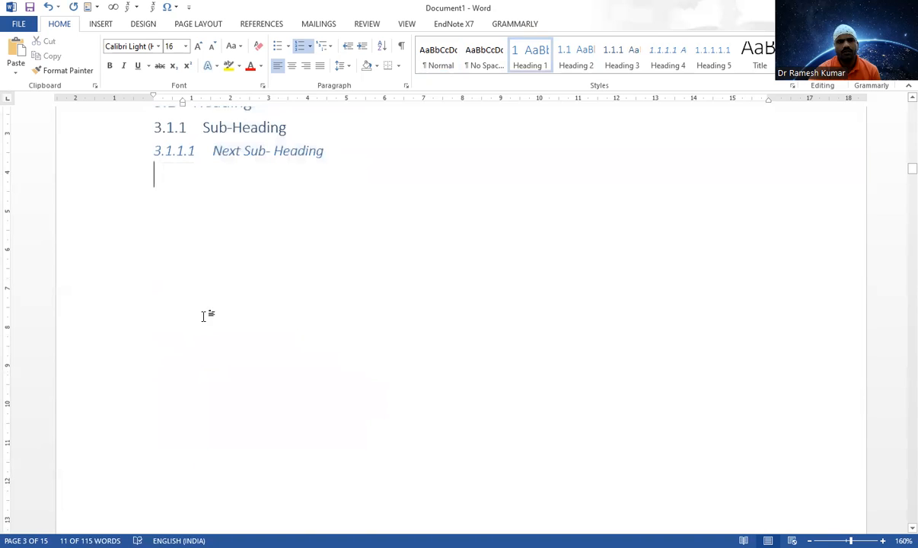
{"action": "left_click", "coordinate": [99, 188]}
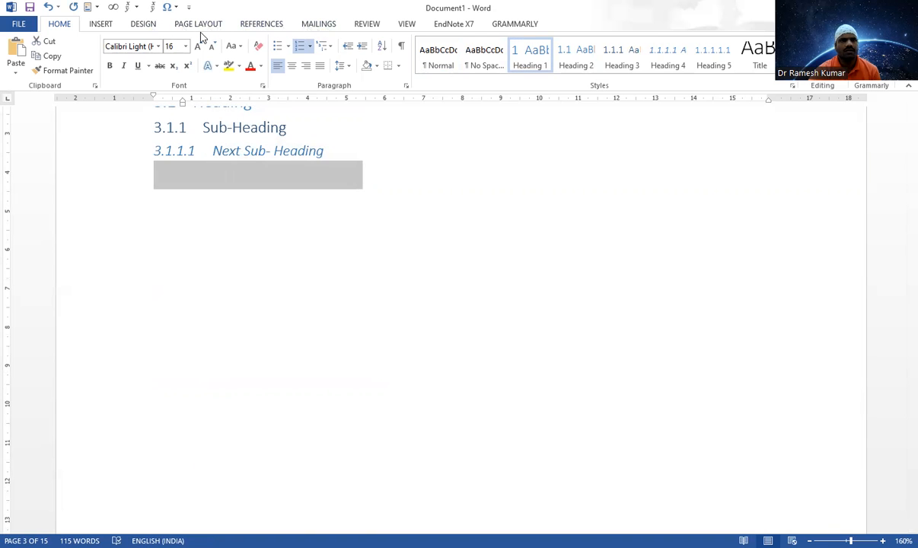
{"action": "left_click", "coordinate": [195, 26]}
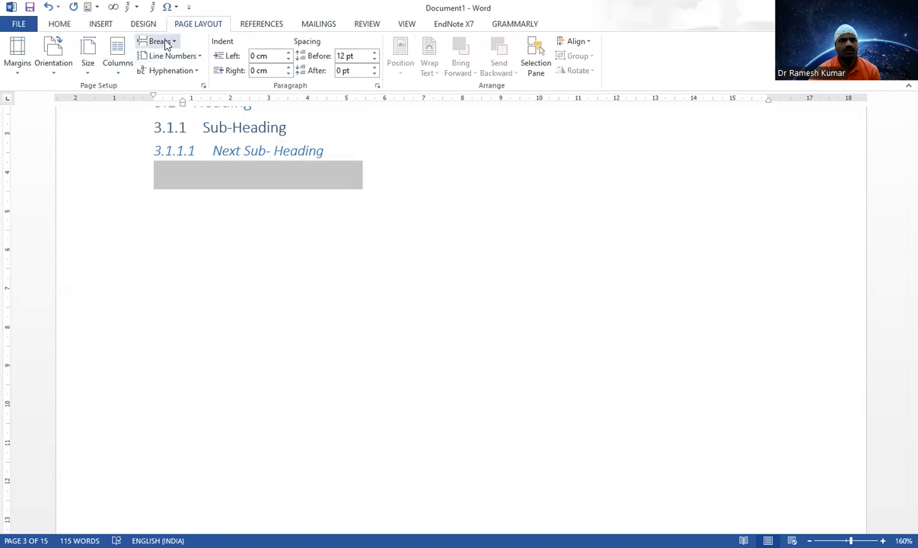
{"action": "left_click", "coordinate": [159, 43]}
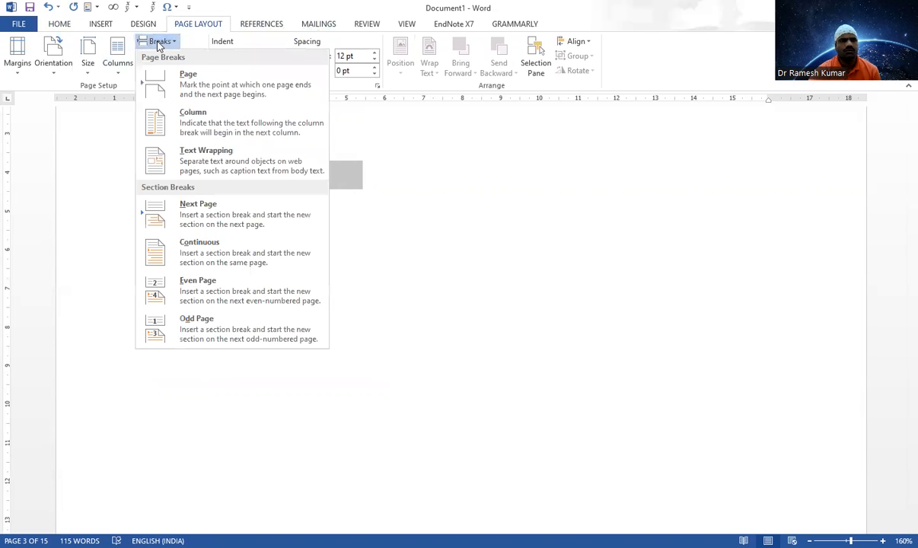
{"action": "left_click", "coordinate": [137, 37]}
{"action": "left_click", "coordinate": [141, 25]}
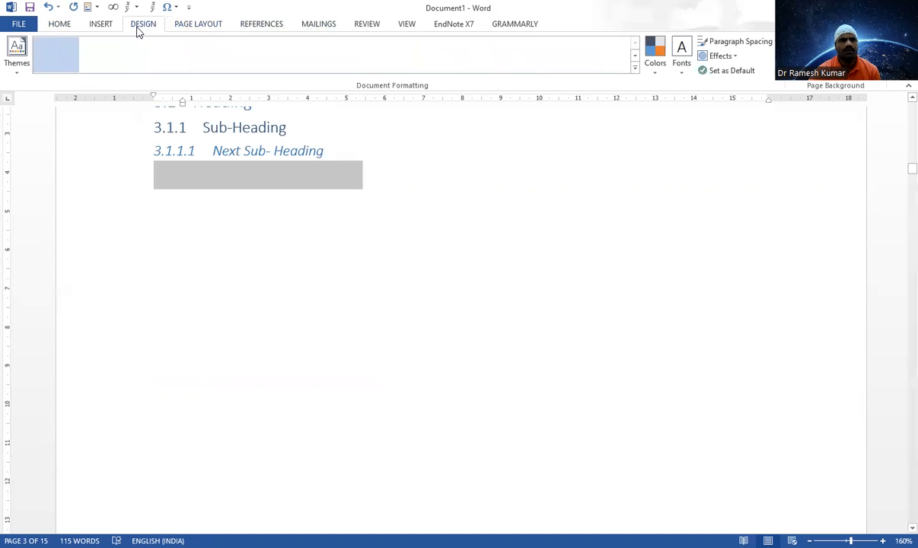
{"action": "left_click", "coordinate": [206, 27]}
{"action": "left_click", "coordinate": [262, 25]}
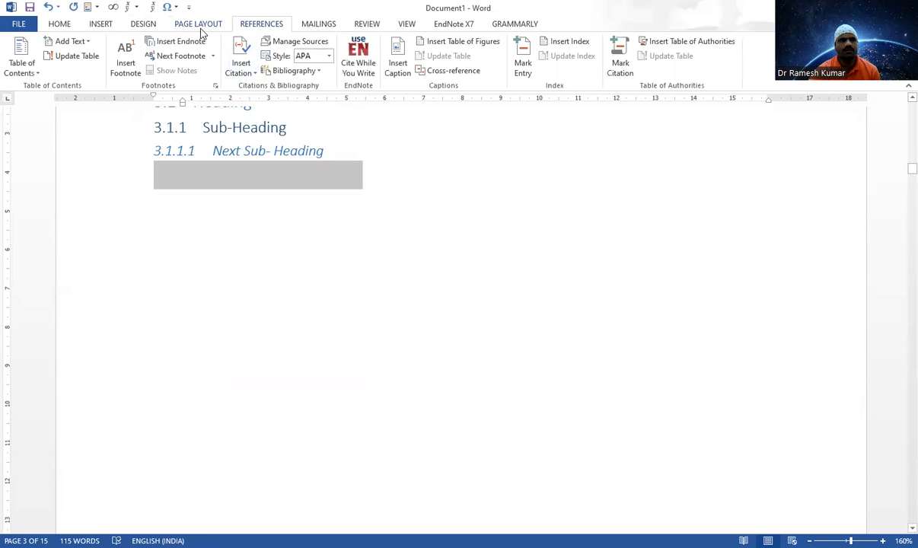
{"action": "left_click", "coordinate": [85, 42]}
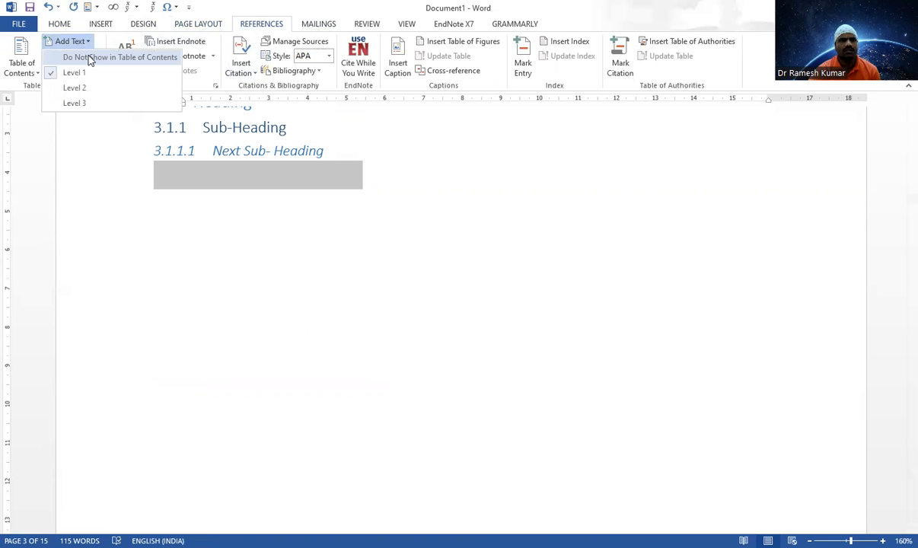
{"action": "left_click", "coordinate": [231, 213]}
Check the chapter heading on the fourth page and copy the Chapter 3 heading together with its three subheadings
{"action": "scroll", "coordinate": [229, 213], "scroll_direction": "down", "scroll_amount": 10}
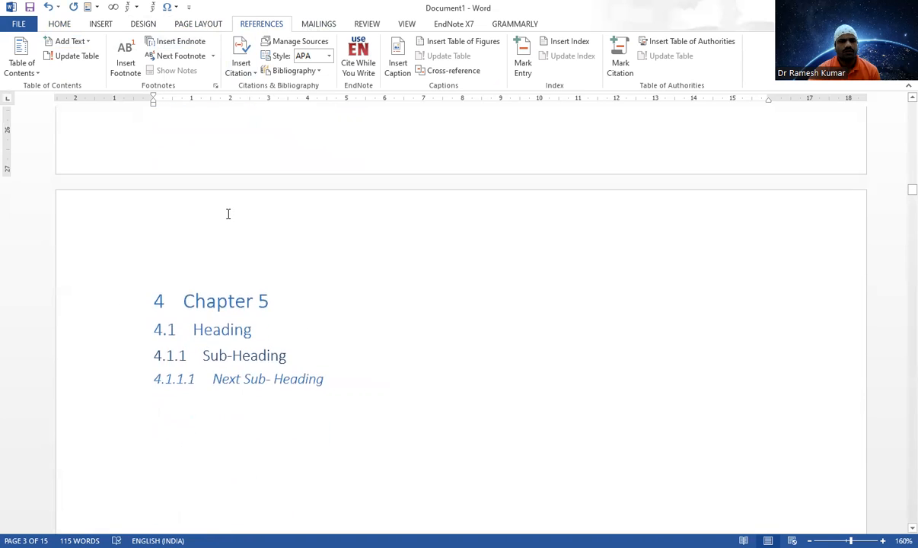
{"action": "scroll", "coordinate": [227, 214], "scroll_direction": "up", "scroll_amount": 3}
{"action": "double_click", "coordinate": [265, 175]}
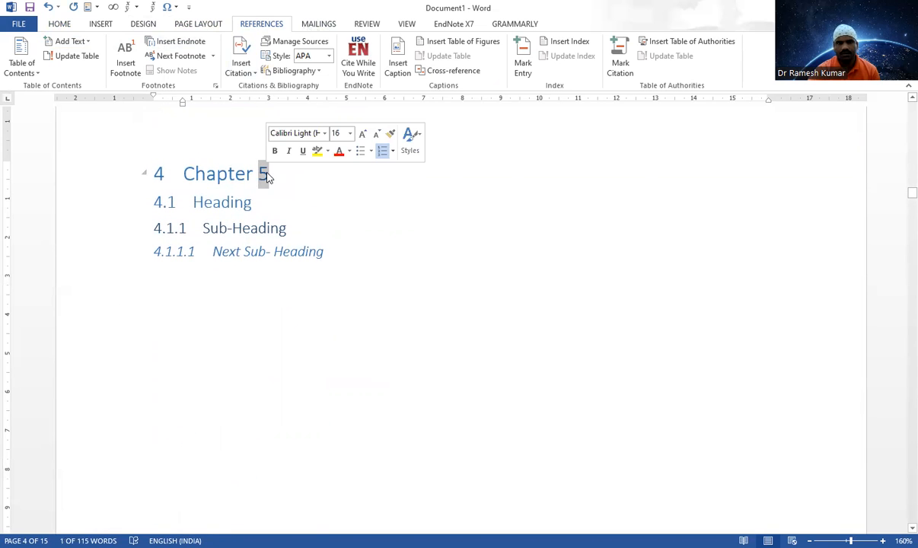
{"action": "left_click", "coordinate": [263, 199]}
{"action": "scroll", "coordinate": [263, 199], "scroll_direction": "up", "scroll_amount": 15}
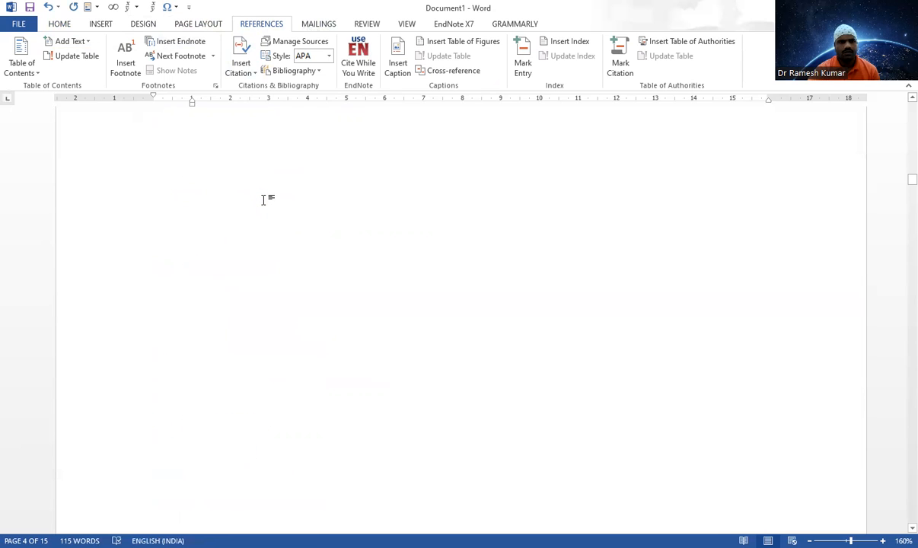
{"action": "scroll", "coordinate": [347, 165], "scroll_direction": "up", "scroll_amount": 3}
{"action": "left_click_drag", "start_coordinate": [337, 262], "coordinate": [174, 205]}
{"action": "key", "text": "ctrl+c"}
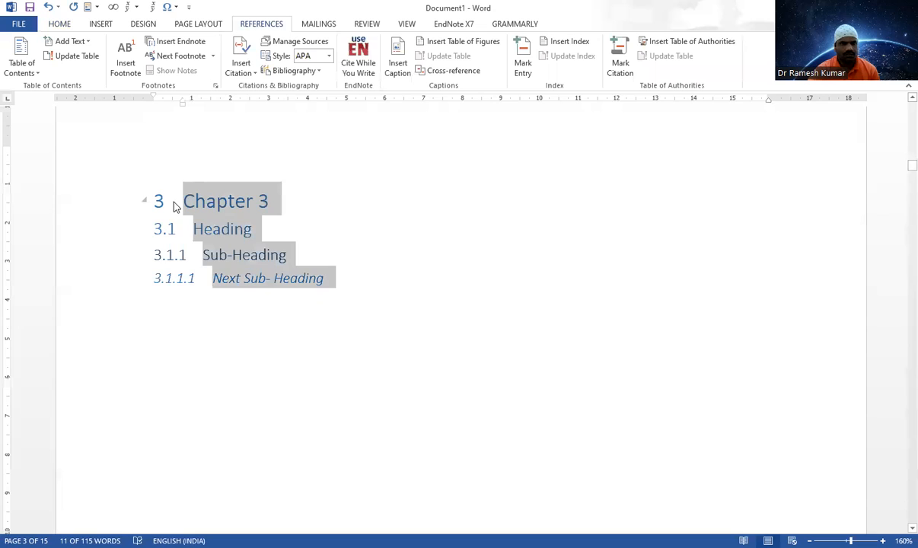
Paste the copied block below the Chapter 3 subheadings on the same page and rename its heading "Chapter 4"
{"action": "scroll", "coordinate": [170, 205], "scroll_direction": "down", "scroll_amount": 3}
{"action": "left_click", "coordinate": [181, 224]}
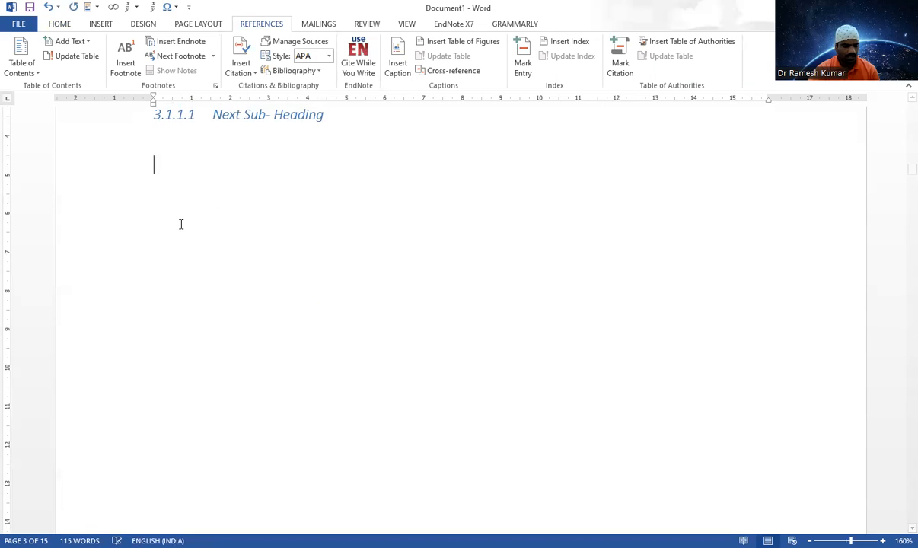
{"action": "key", "text": "ctrl+v"}
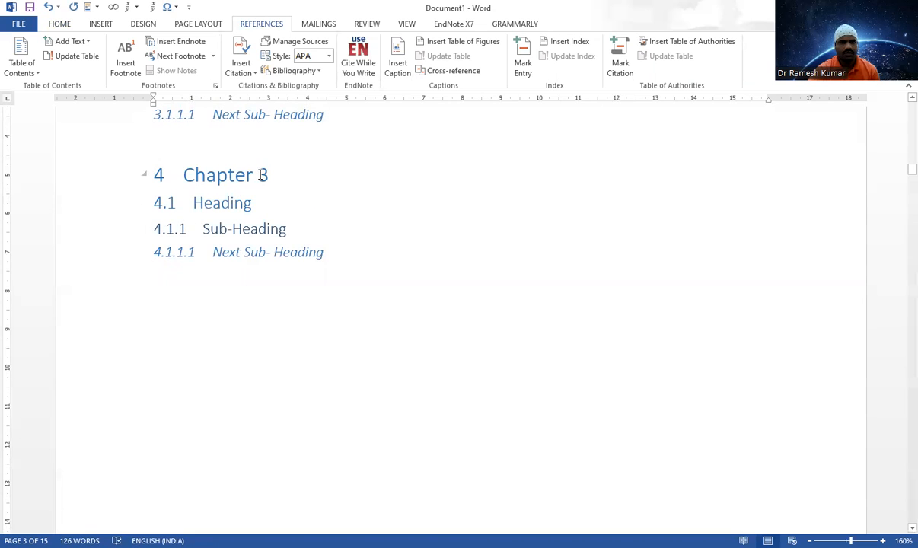
{"action": "double_click", "coordinate": [262, 174]}
{"action": "type", "text": "4"}
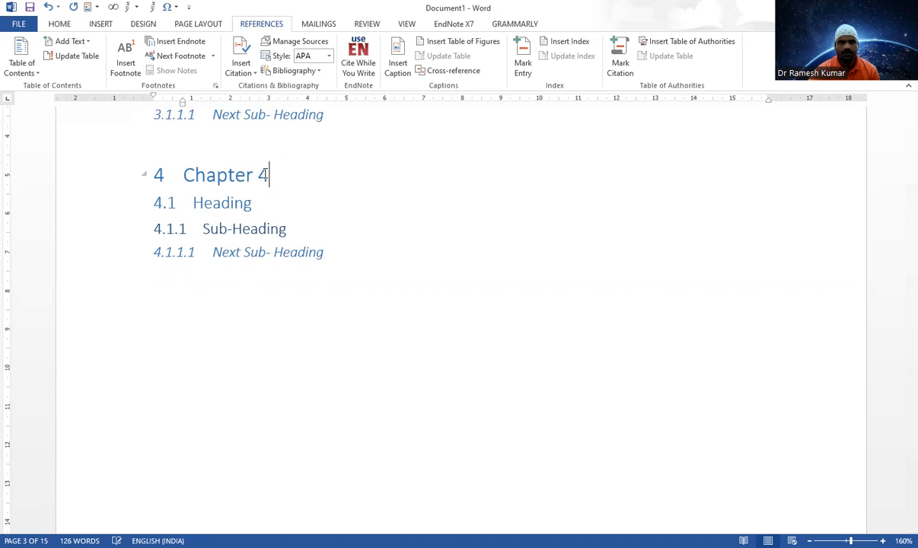
Insert page numbers at the bottom of the pages in the Accent Bar 1 style and return to the body text
{"action": "scroll", "coordinate": [264, 206], "scroll_direction": "down", "scroll_amount": 5}
{"action": "scroll", "coordinate": [265, 206], "scroll_direction": "down", "scroll_amount": 10}
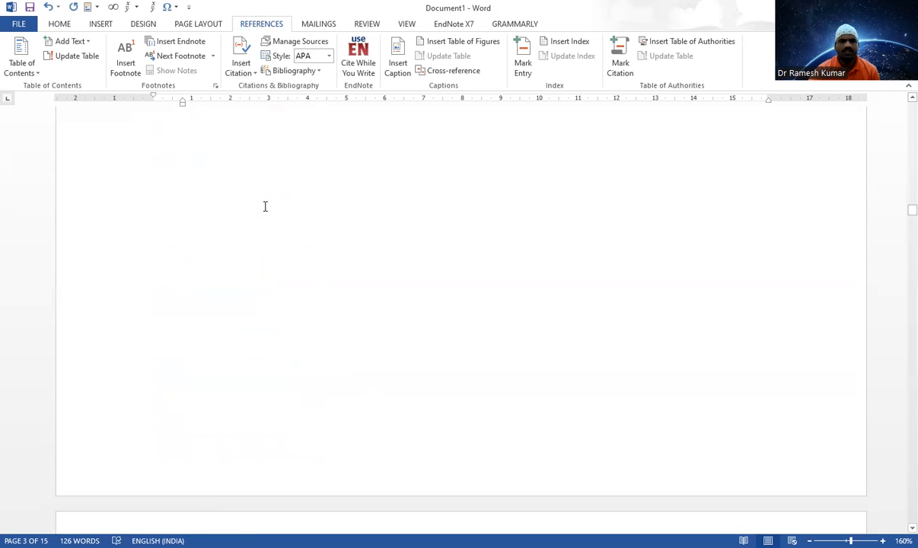
{"action": "scroll", "coordinate": [265, 206], "scroll_direction": "up", "scroll_amount": 10}
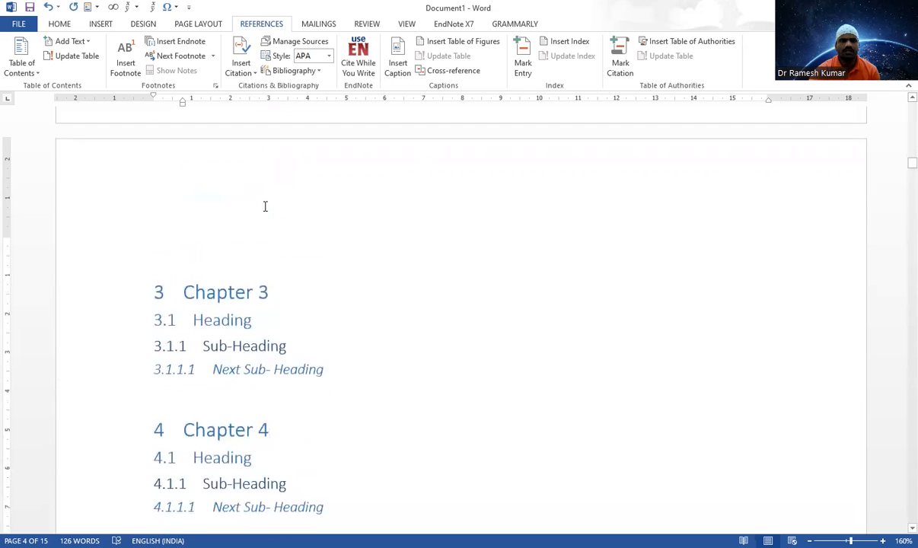
{"action": "scroll", "coordinate": [265, 206], "scroll_direction": "up", "scroll_amount": 10}
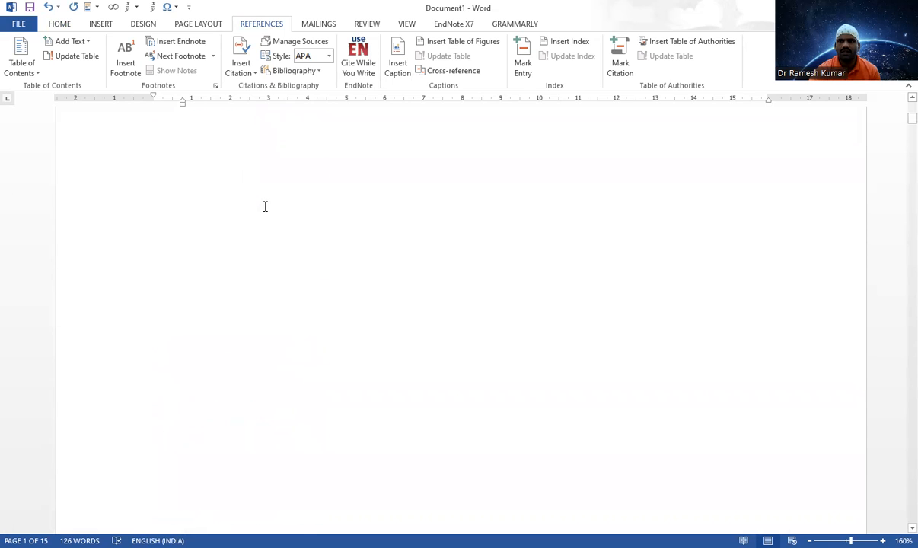
{"action": "scroll", "coordinate": [265, 206], "scroll_direction": "up", "scroll_amount": 5}
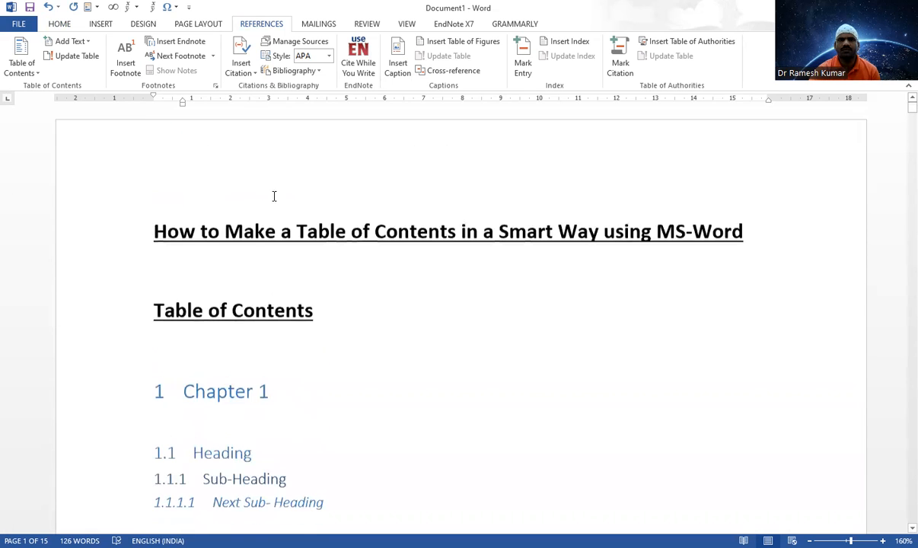
{"action": "left_click", "coordinate": [61, 25]}
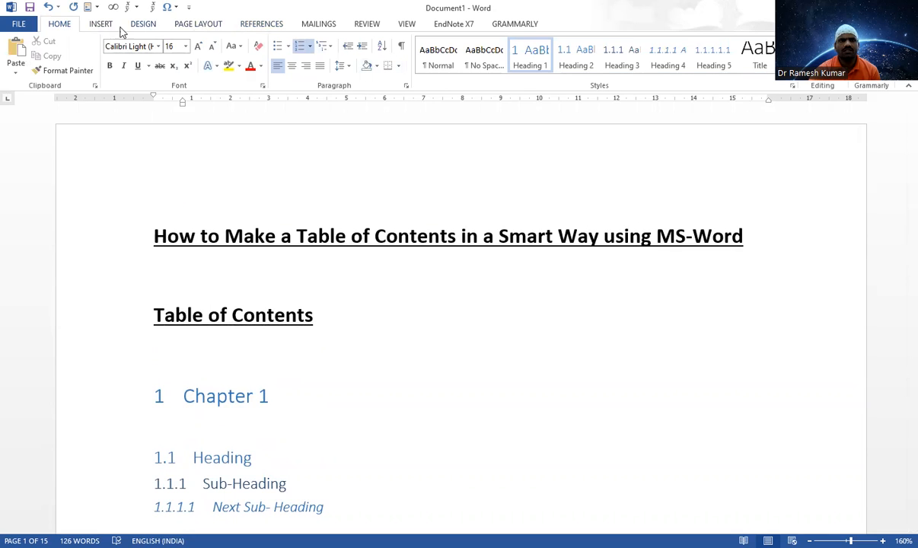
{"action": "left_click", "coordinate": [99, 25]}
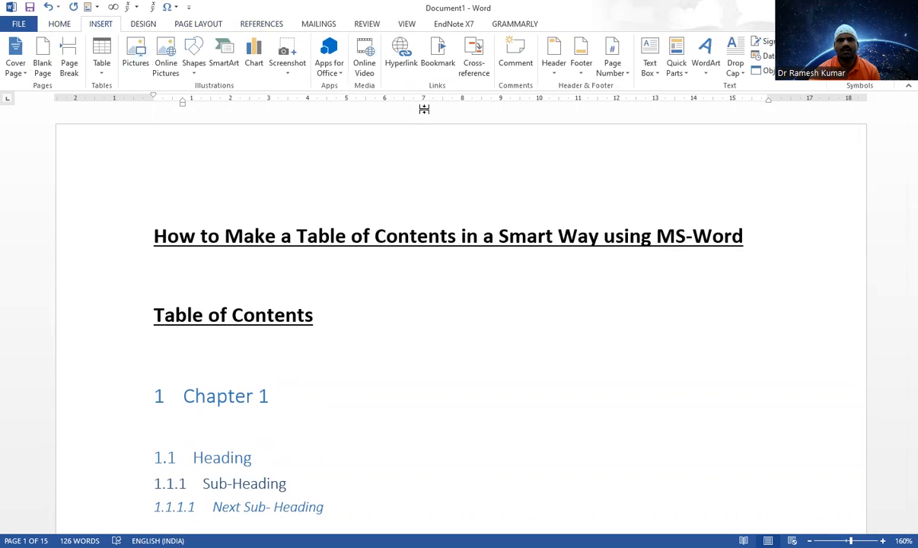
{"action": "left_click", "coordinate": [609, 76]}
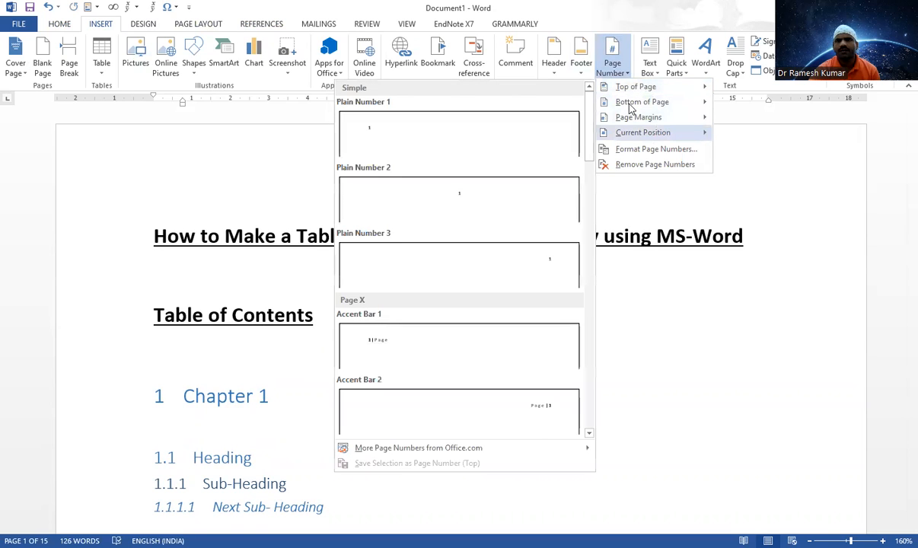
{"action": "mouse_move", "coordinate": [632, 102]}
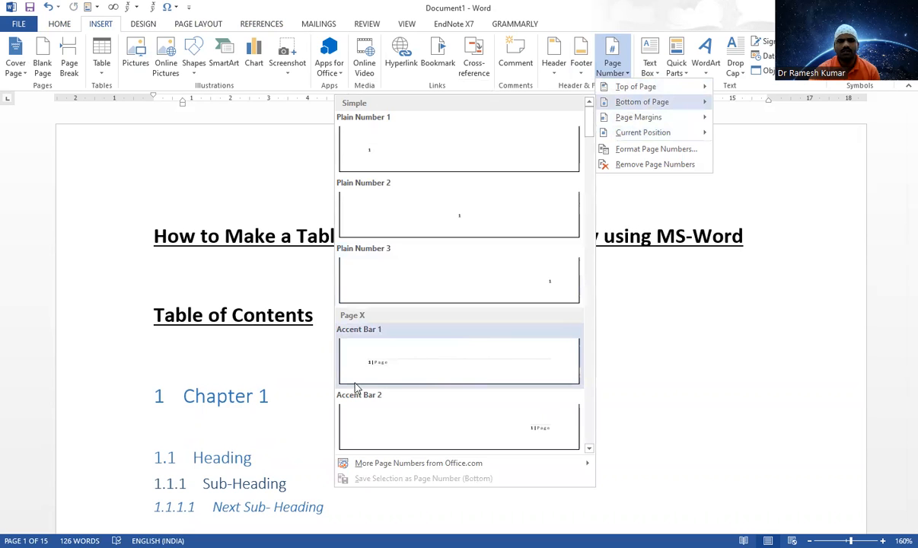
{"action": "left_click", "coordinate": [340, 363]}
{"action": "double_click", "coordinate": [340, 355]}
Insert an Automatic Table 2 table of contents on the empty line below the typed "Table of Contents" heading on the first page
{"action": "scroll", "coordinate": [341, 355], "scroll_direction": "down", "scroll_amount": 5}
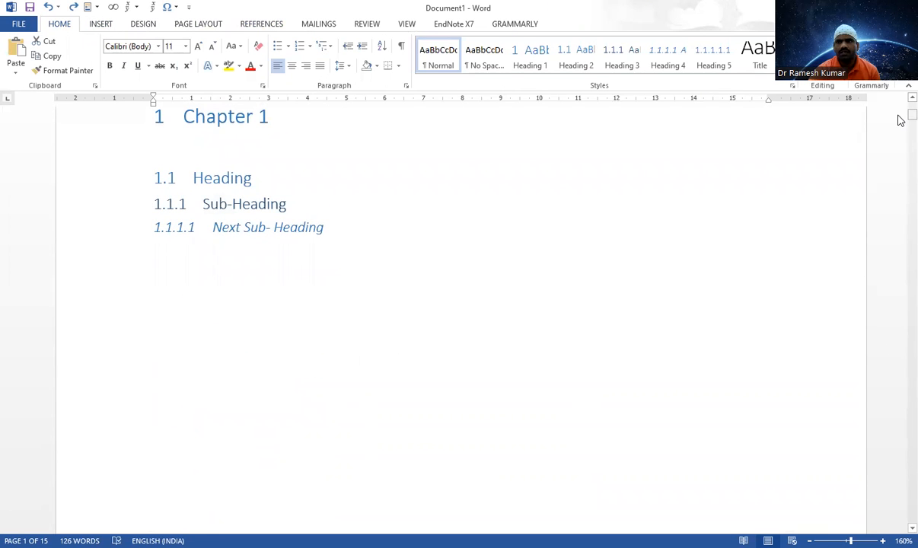
{"action": "scroll", "coordinate": [327, 297], "scroll_direction": "up", "scroll_amount": 3}
{"action": "left_click", "coordinate": [197, 344]}
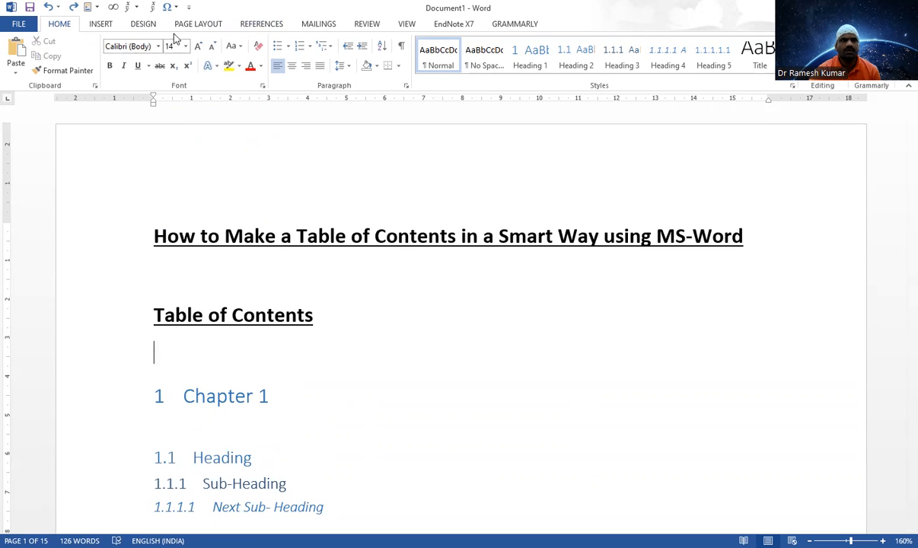
{"action": "left_click", "coordinate": [242, 26]}
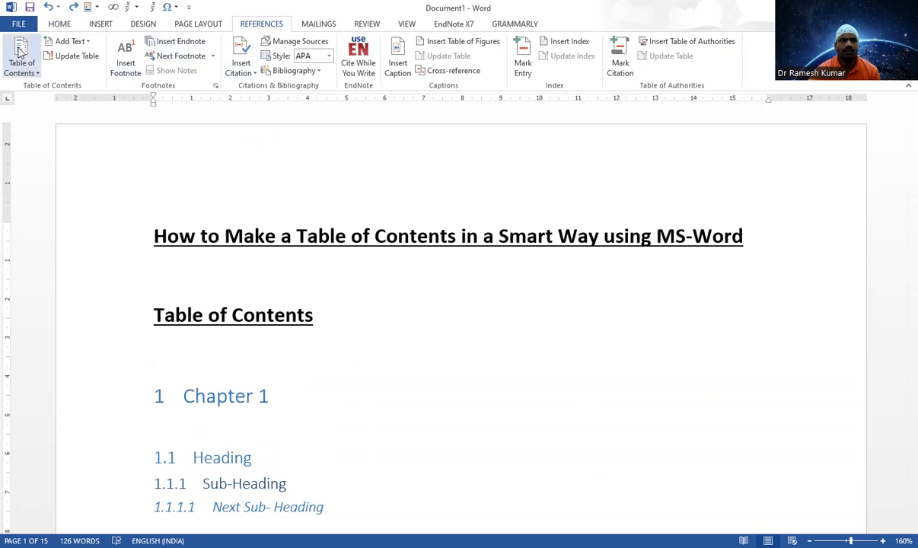
{"action": "left_click", "coordinate": [25, 72]}
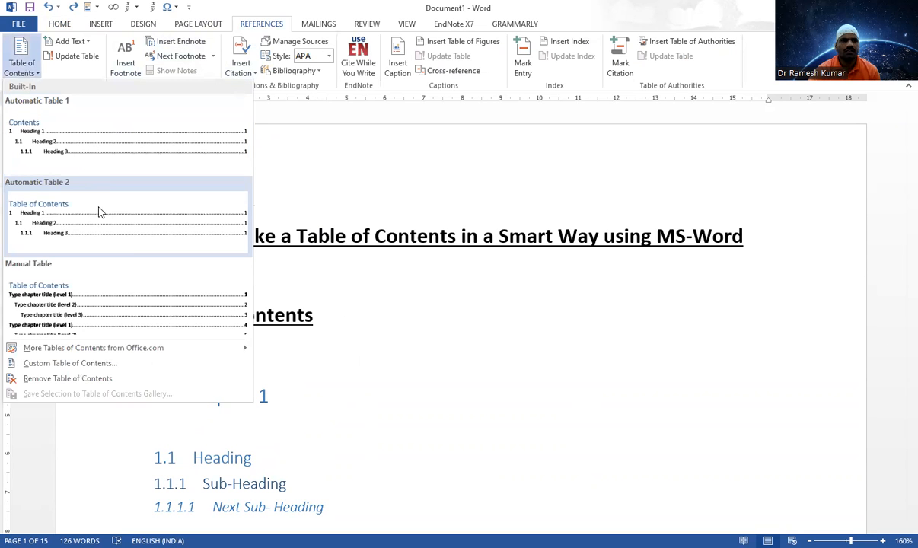
{"action": "left_click", "coordinate": [53, 218]}
{"action": "scroll", "coordinate": [296, 255], "scroll_direction": "up", "scroll_amount": 10}
{"action": "scroll", "coordinate": [297, 256], "scroll_direction": "up", "scroll_amount": 4}
{"action": "left_click", "coordinate": [264, 287]}
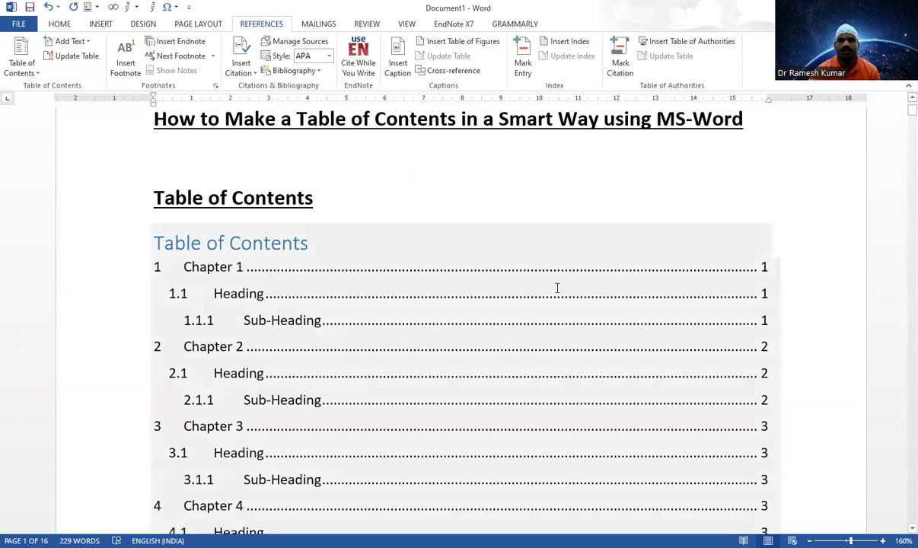
Check the generated entries down to Chapter 10 and delete the typed, underlined "Table of Contents" heading above the table
{"action": "scroll", "coordinate": [638, 304], "scroll_direction": "down", "scroll_amount": 8}
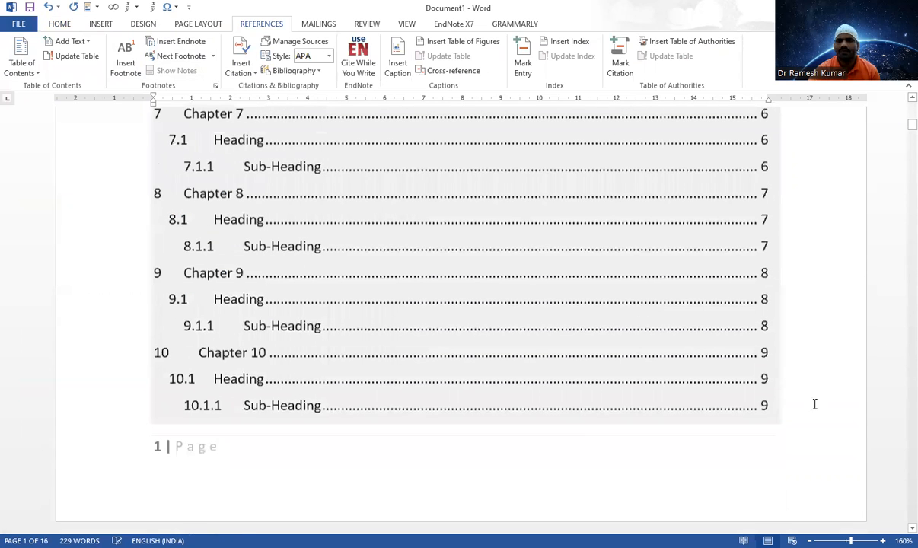
{"action": "scroll", "coordinate": [685, 405], "scroll_direction": "down", "scroll_amount": 1}
{"action": "scroll", "coordinate": [411, 380], "scroll_direction": "up", "scroll_amount": 9}
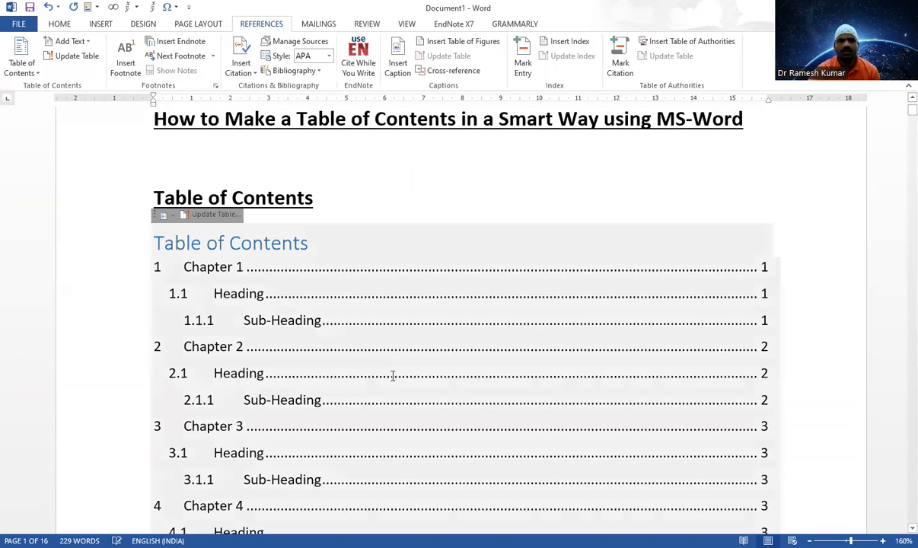
{"action": "left_click_drag", "start_coordinate": [335, 210], "coordinate": [174, 210]}
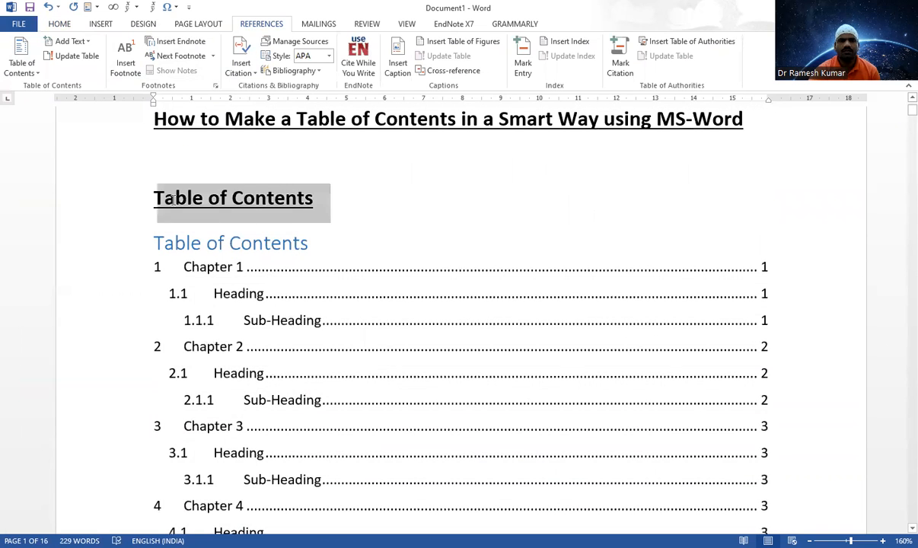
{"action": "key", "text": "Delete"}
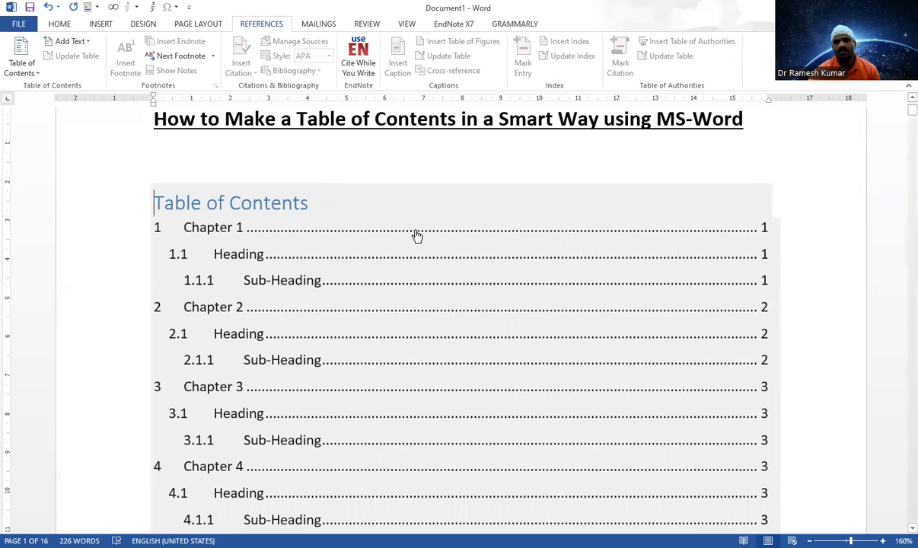
Follow the Chapter 9 link in the table of contents to its page and return to the first page
{"action": "scroll", "coordinate": [417, 236], "scroll_direction": "down", "scroll_amount": 6}
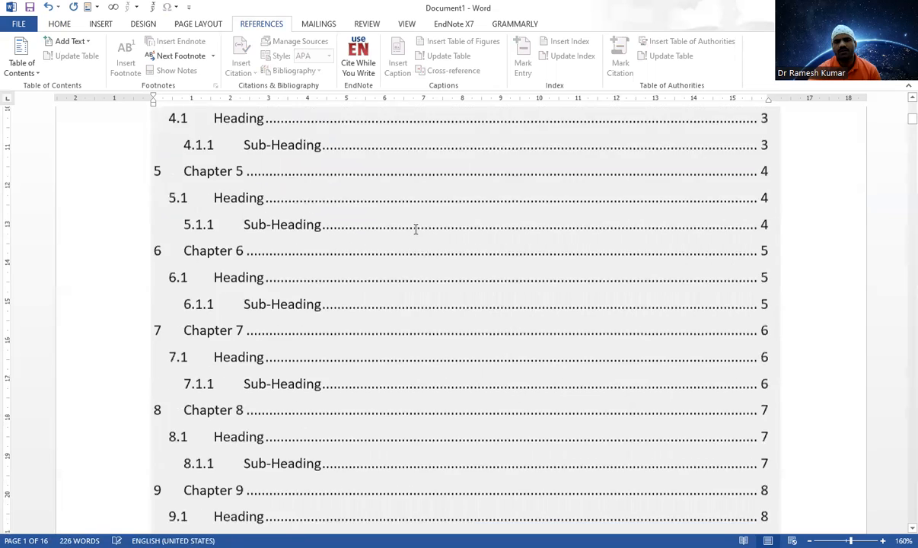
{"action": "scroll", "coordinate": [416, 229], "scroll_direction": "down", "scroll_amount": 3}
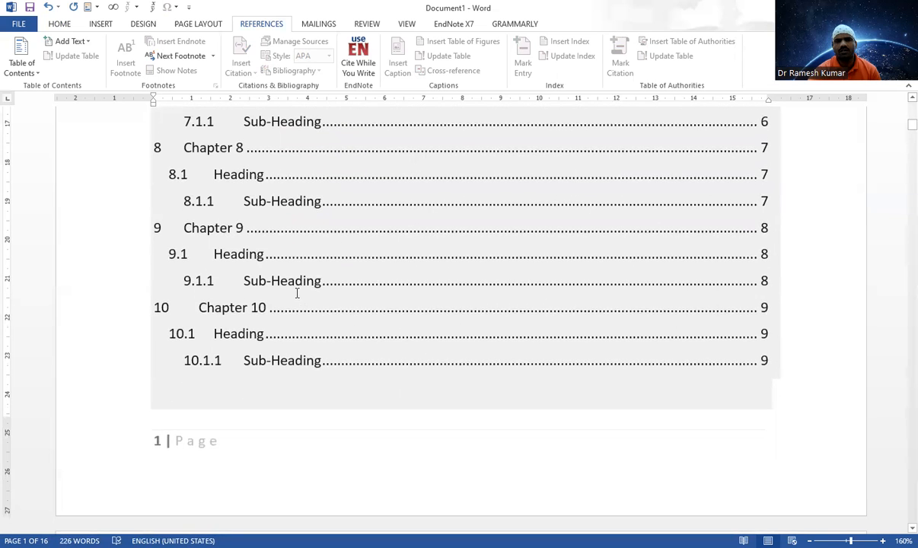
{"action": "left_click", "coordinate": [312, 233], "text": "ctrl"}
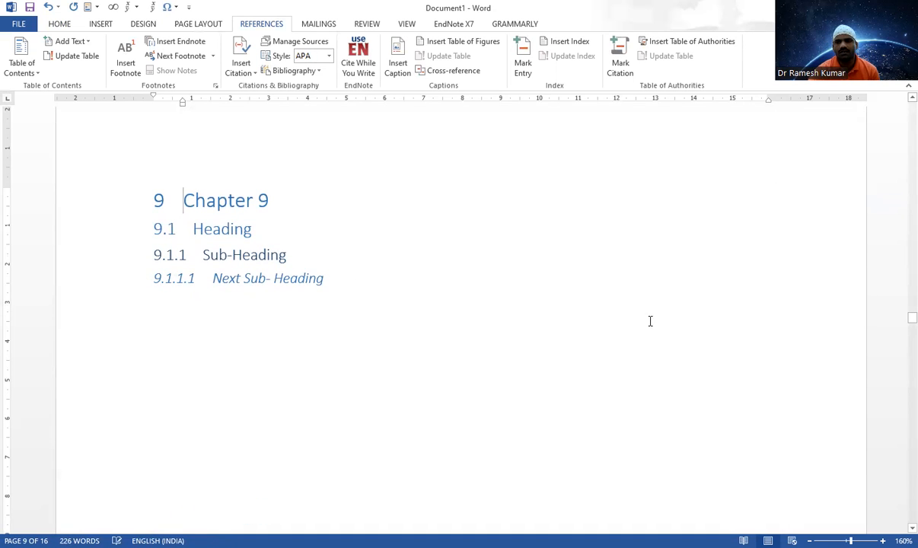
{"action": "left_click_drag", "start_coordinate": [911, 319], "coordinate": [912, 107]}
{"action": "scroll", "coordinate": [469, 282], "scroll_direction": "down", "scroll_amount": 5}
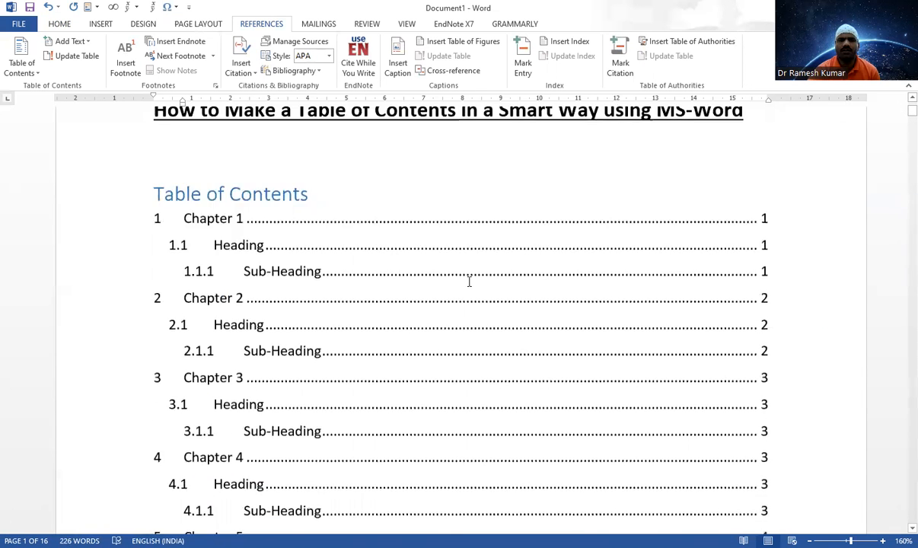
{"action": "scroll", "coordinate": [448, 268], "scroll_direction": "up", "scroll_amount": 5}
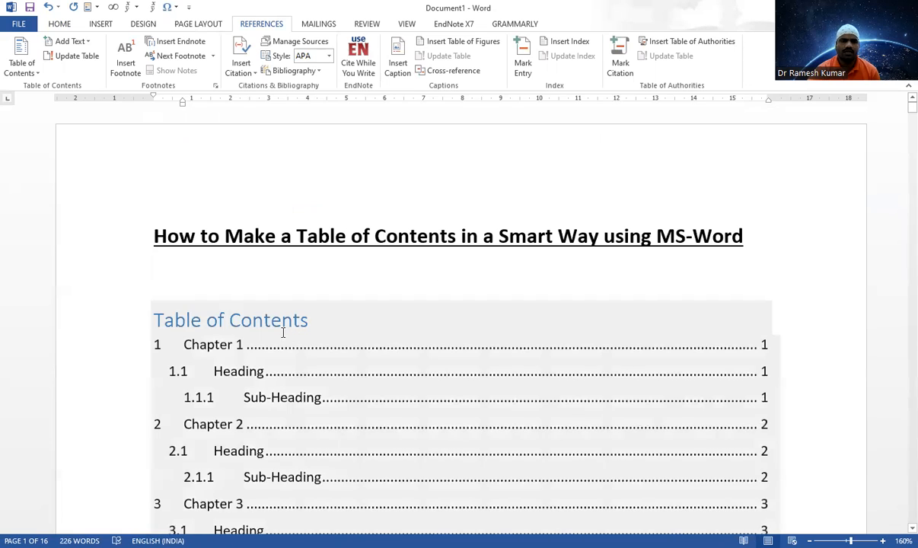
Change the table of contents to the built-in Manual Table layout
{"action": "left_click", "coordinate": [207, 321]}
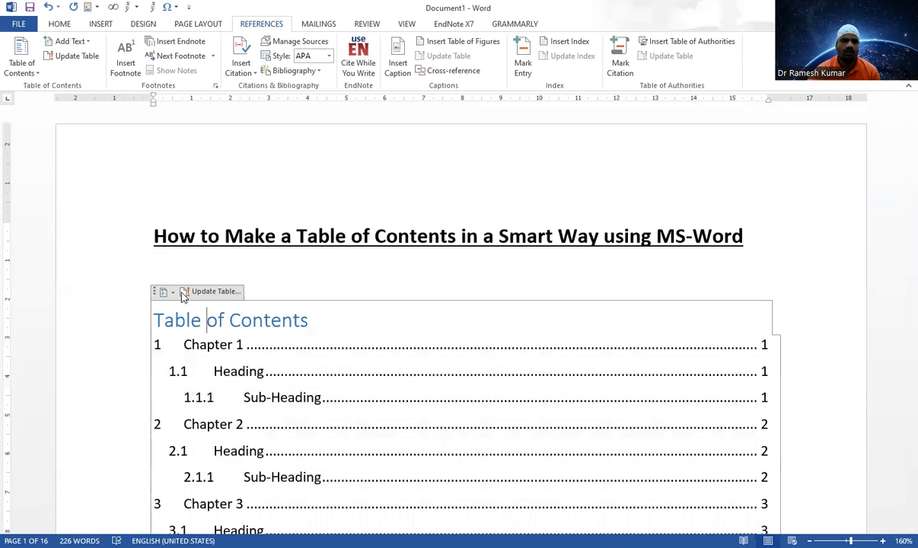
{"action": "left_click", "coordinate": [172, 292]}
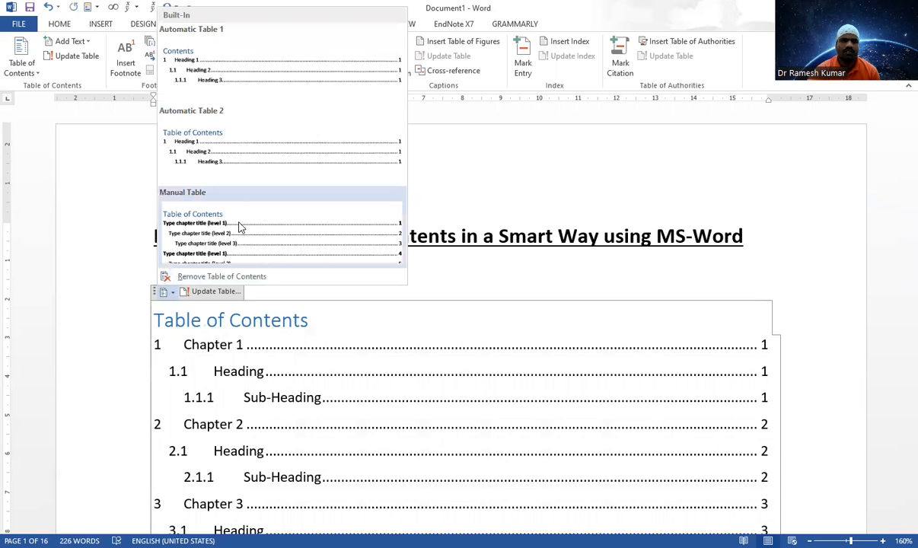
{"action": "left_click", "coordinate": [239, 222]}
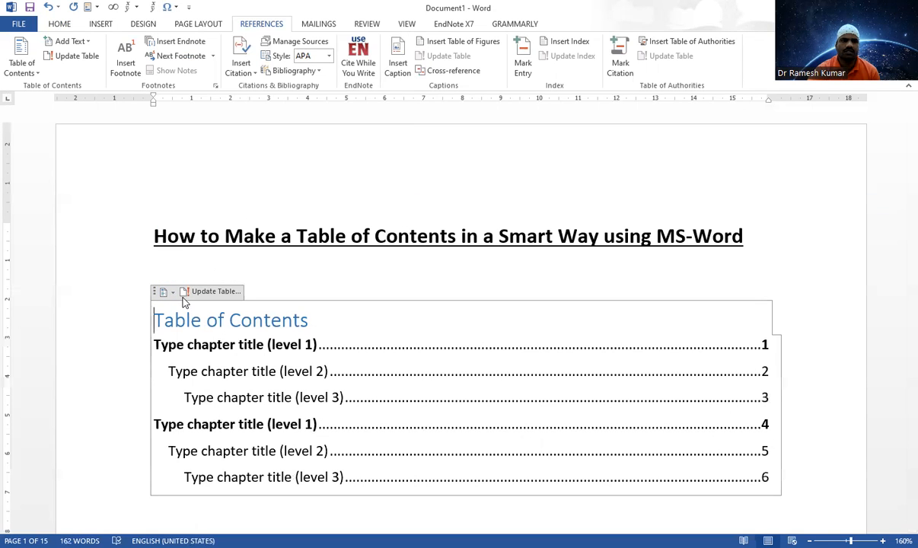
Switch the table of contents to the built-in Automatic Table 1 layout
{"action": "left_click", "coordinate": [172, 292]}
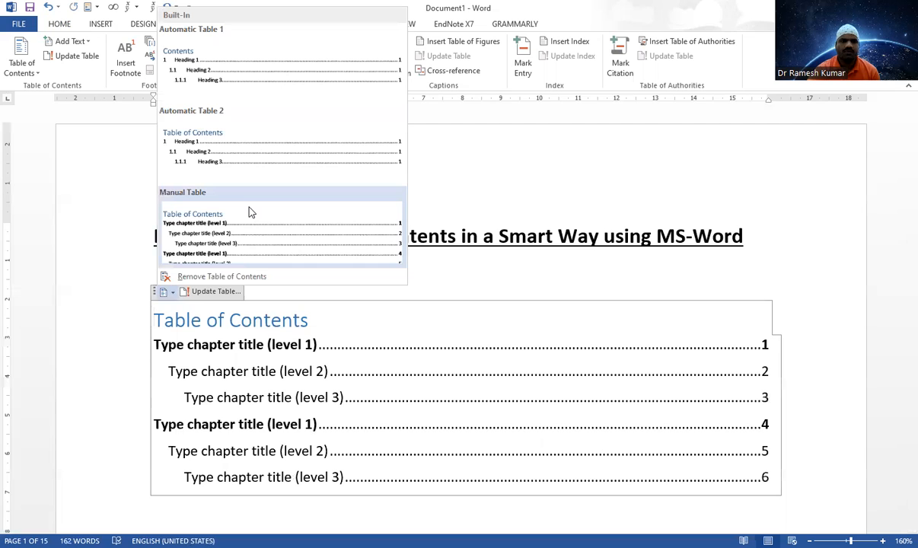
{"action": "left_click", "coordinate": [216, 83]}
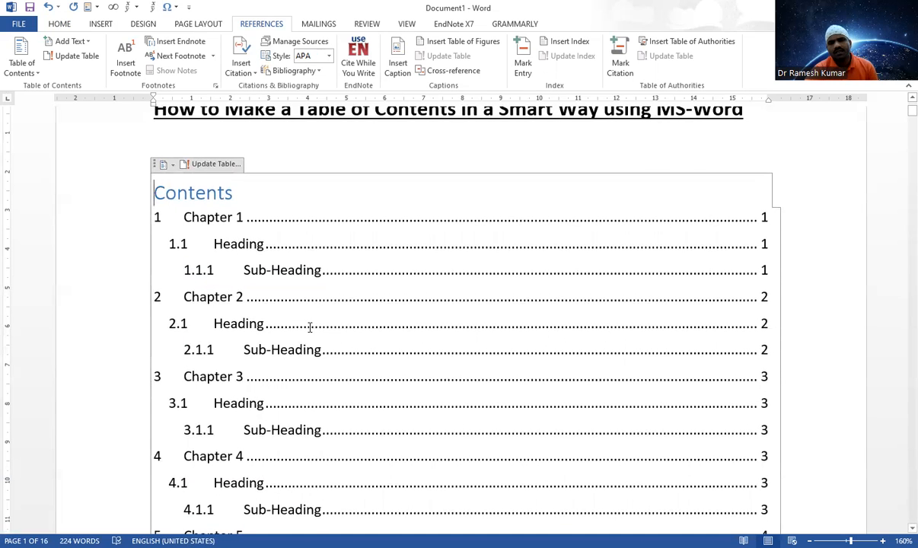
{"action": "scroll", "coordinate": [310, 326], "scroll_direction": "down", "scroll_amount": 5}
Review the chapter, heading and sub-heading entries and their page numbers throughout the table of contents
{"action": "scroll", "coordinate": [310, 326], "scroll_direction": "down", "scroll_amount": 5}
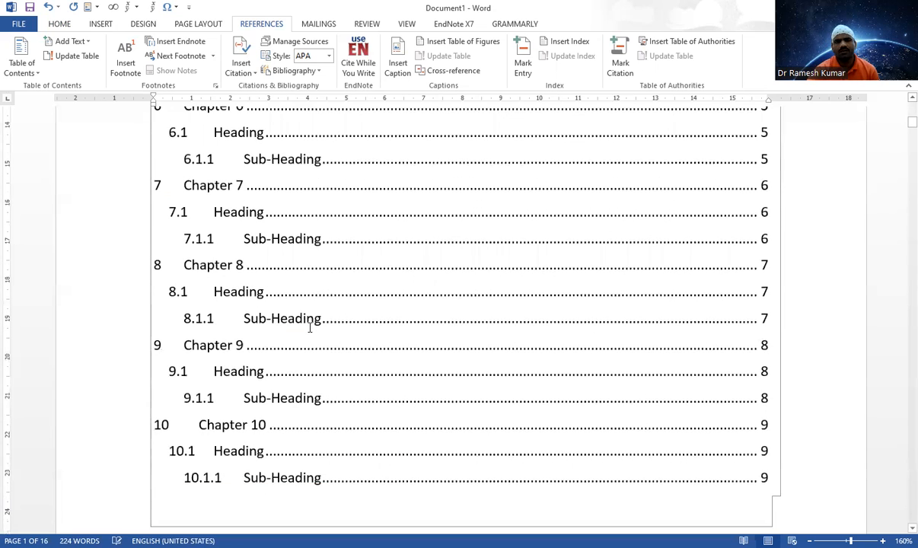
{"action": "scroll", "coordinate": [309, 326], "scroll_direction": "down", "scroll_amount": 5}
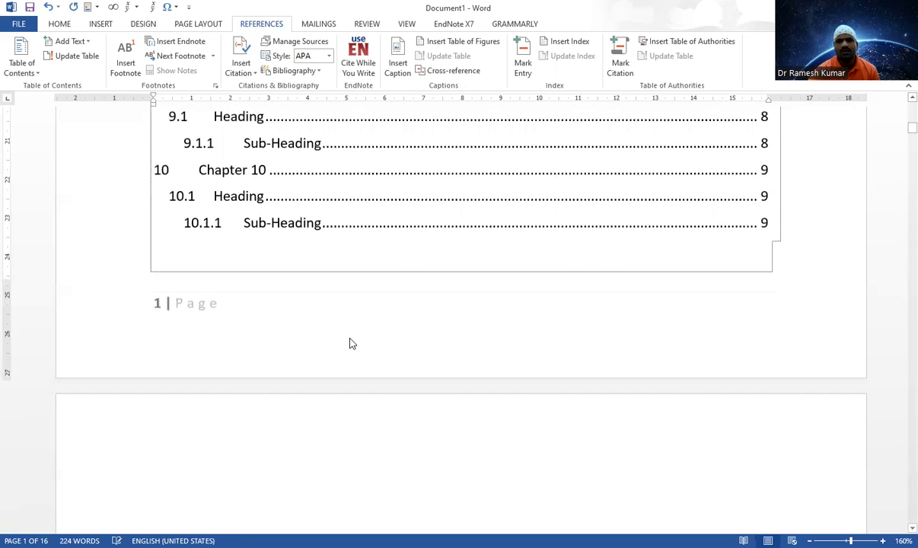
{"action": "scroll", "coordinate": [349, 343], "scroll_direction": "up", "scroll_amount": 7}
{"action": "scroll", "coordinate": [351, 338], "scroll_direction": "up", "scroll_amount": 8}
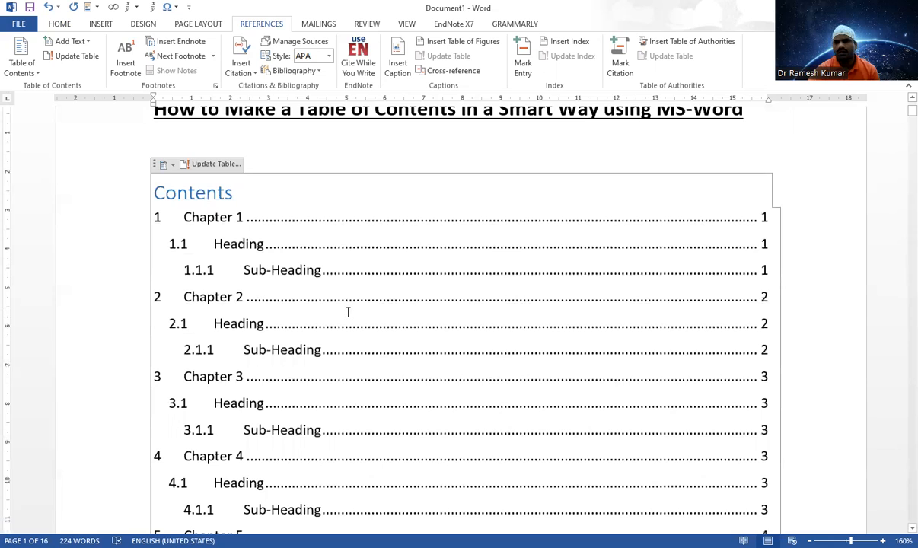
{"action": "scroll", "coordinate": [350, 308], "scroll_direction": "down", "scroll_amount": 5}
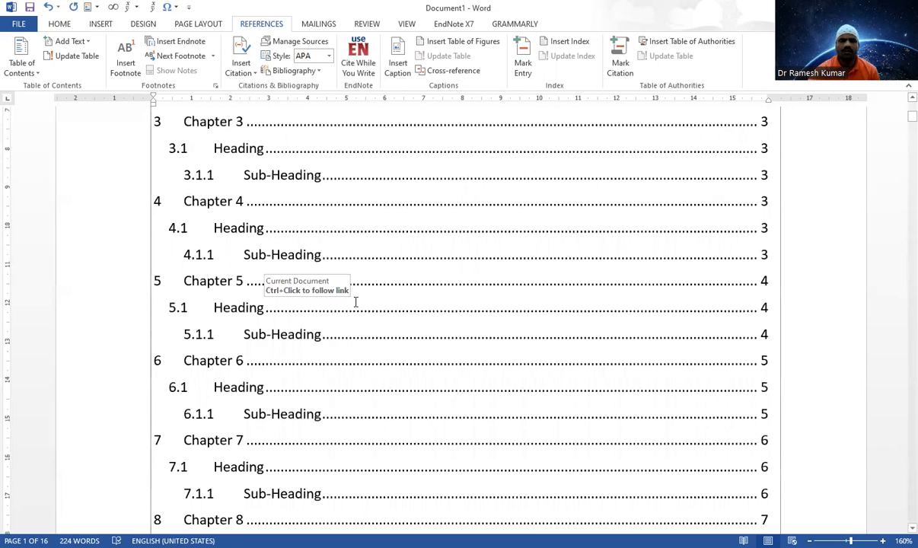
{"action": "scroll", "coordinate": [355, 302], "scroll_direction": "up", "scroll_amount": 5}
{"action": "scroll", "coordinate": [355, 300], "scroll_direction": "down", "scroll_amount": 10}
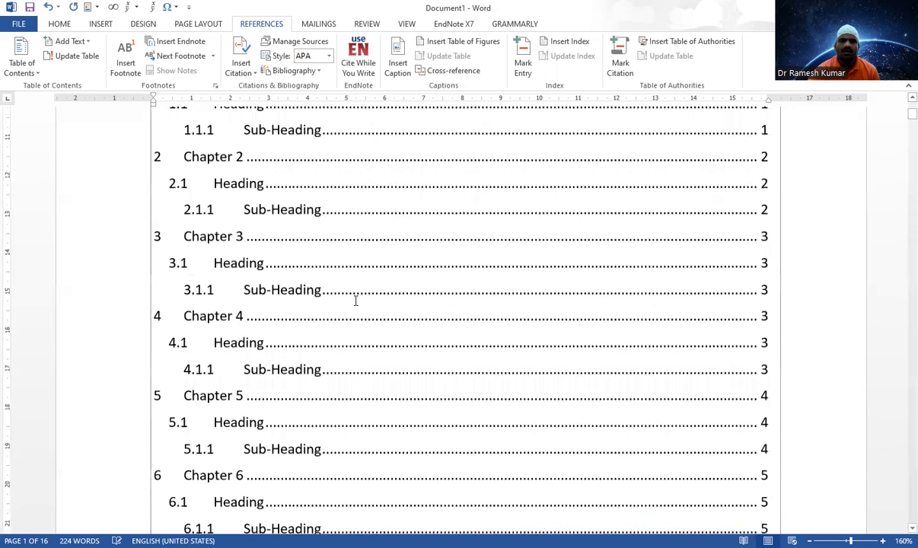
{"action": "scroll", "coordinate": [356, 301], "scroll_direction": "up", "scroll_amount": 3}
{"action": "scroll", "coordinate": [356, 301], "scroll_direction": "down", "scroll_amount": 2}
Copy the Chapter 3 and Chapter 4 blocks with their headings and paste them at the start of blank page 11
{"action": "scroll", "coordinate": [356, 300], "scroll_direction": "down", "scroll_amount": 15}
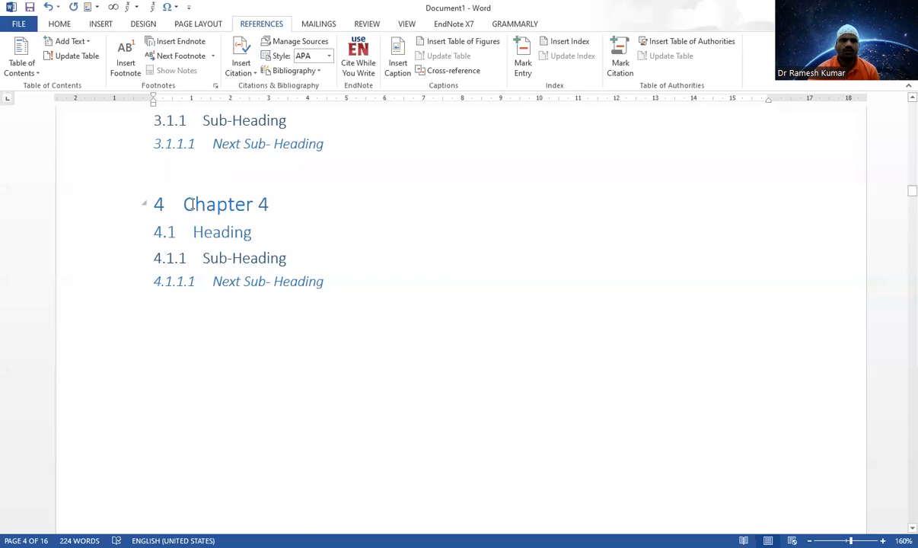
{"action": "left_click_drag", "start_coordinate": [335, 286], "coordinate": [186, 199]}
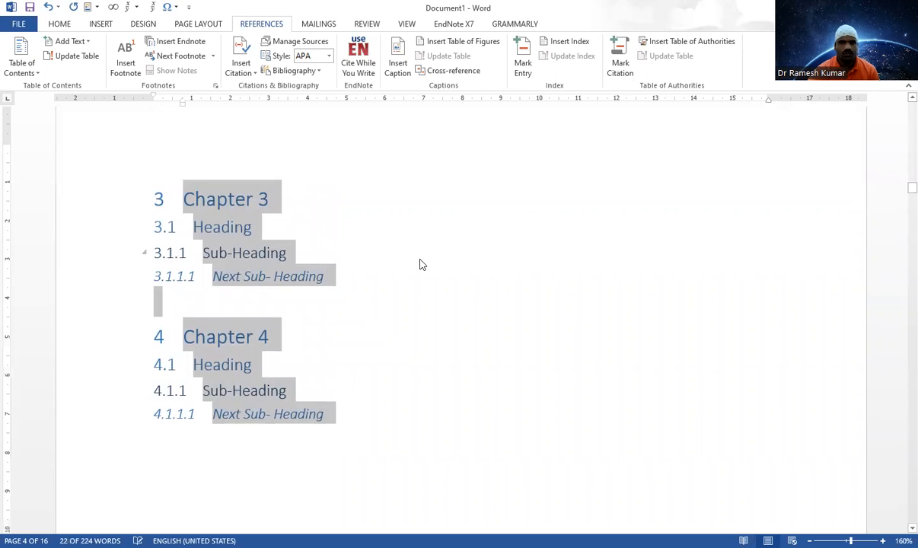
{"action": "left_click_drag", "start_coordinate": [911, 188], "coordinate": [905, 269]}
{"action": "scroll", "coordinate": [548, 315], "scroll_direction": "down", "scroll_amount": 15}
{"action": "scroll", "coordinate": [548, 315], "scroll_direction": "down", "scroll_amount": 8}
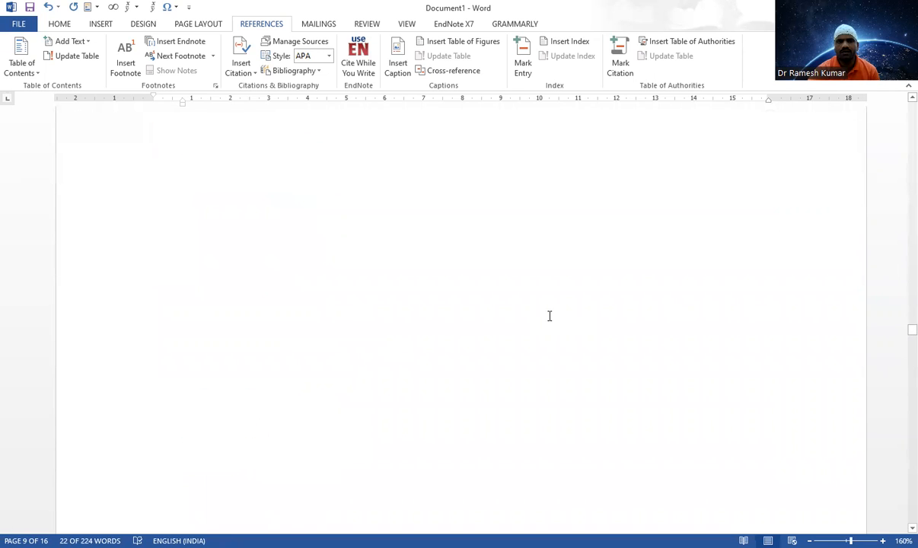
{"action": "scroll", "coordinate": [544, 315], "scroll_direction": "down", "scroll_amount": 5}
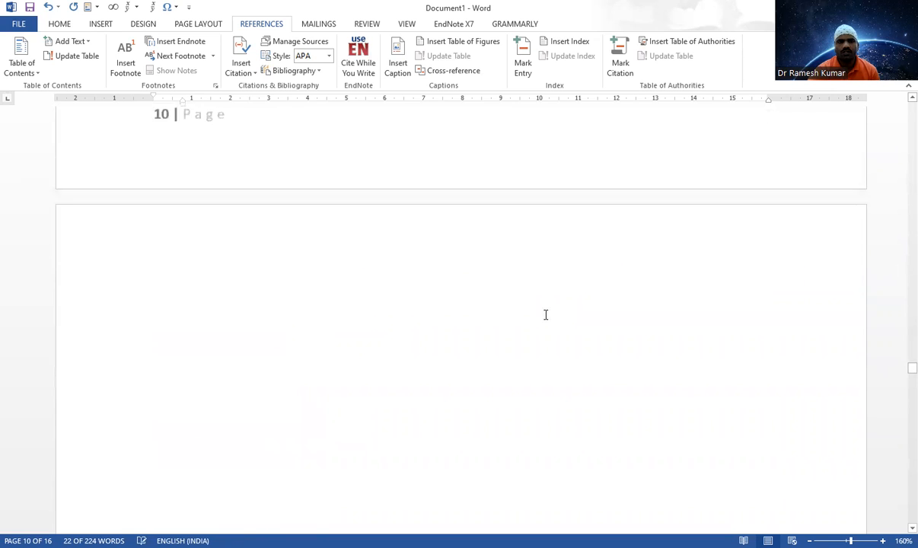
{"action": "left_click", "coordinate": [423, 270]}
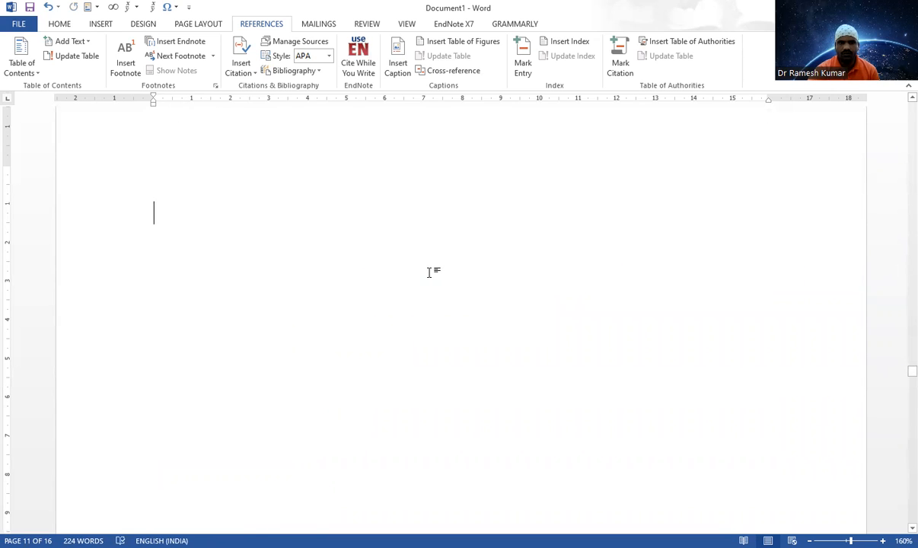
{"action": "scroll", "coordinate": [371, 300], "scroll_direction": "up", "scroll_amount": 3}
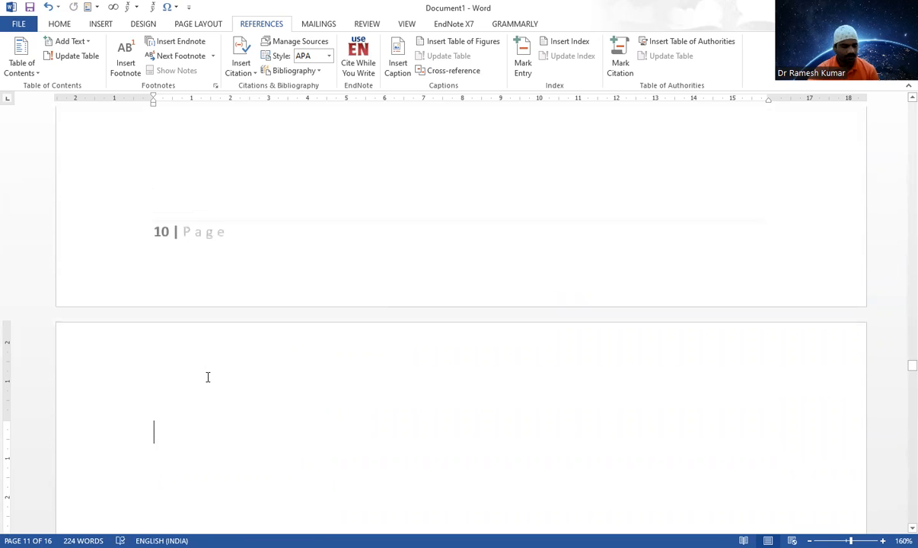
{"action": "type", "text": "11 Chapter 3 11.1 Heading 11.1.1 Sub-Heading 11.1.1.1 Next Sub- Heading 12 Chapter 4 12.1 Heading 12.1.1 Sub-Heading 12.1.1.1 Next Sub- Heading"}
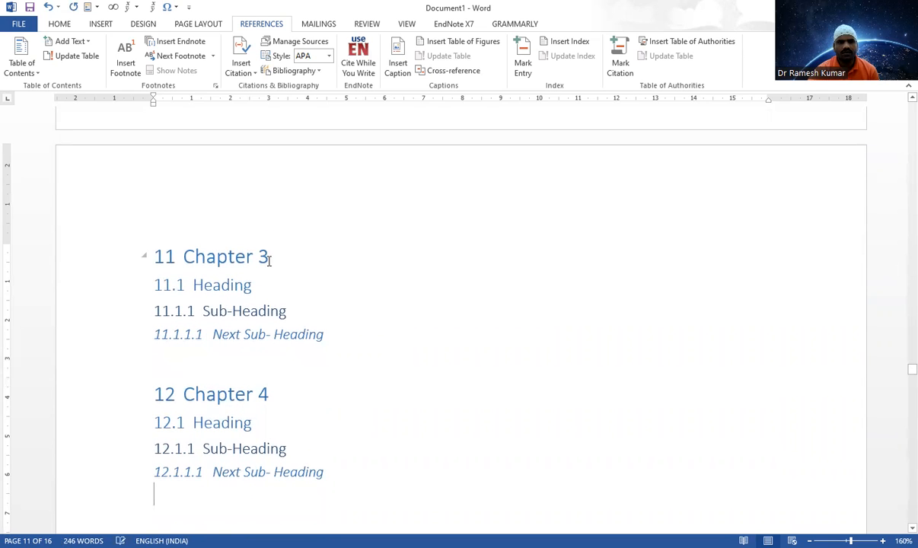
Rename the two pasted chapter titles on page 11 as Chapter 11 and Chapter 12
{"action": "double_click", "coordinate": [263, 256]}
{"action": "type", "text": "11"}
{"action": "left_click", "coordinate": [291, 384]}
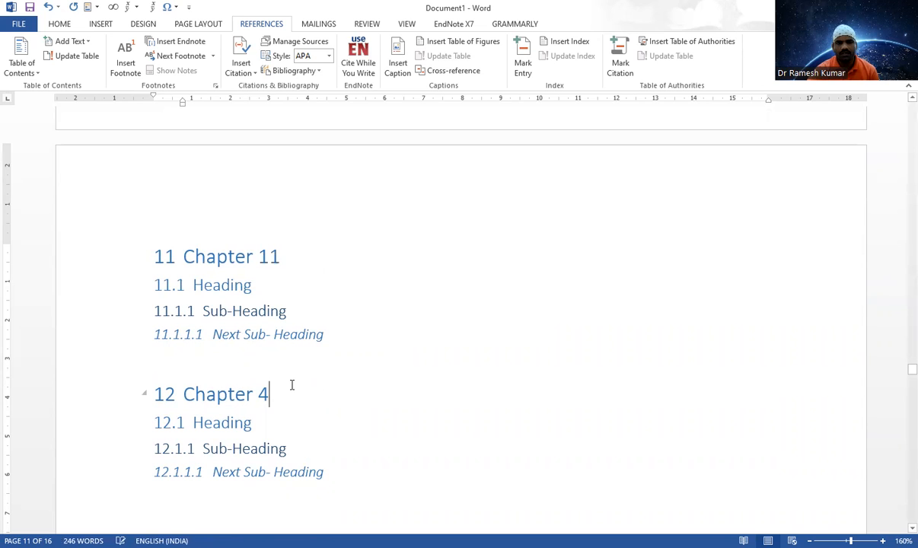
{"action": "key", "text": "BackSpace"}
{"action": "type", "text": "12"}
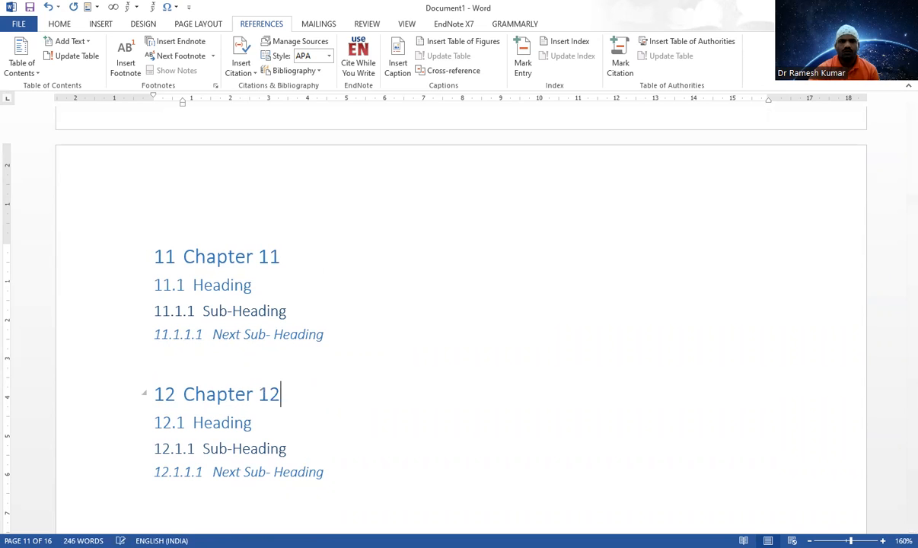
Update the entire table of contents on the first page, including both entries and page numbers
{"action": "left_click_drag", "start_coordinate": [911, 370], "coordinate": [910, 108]}
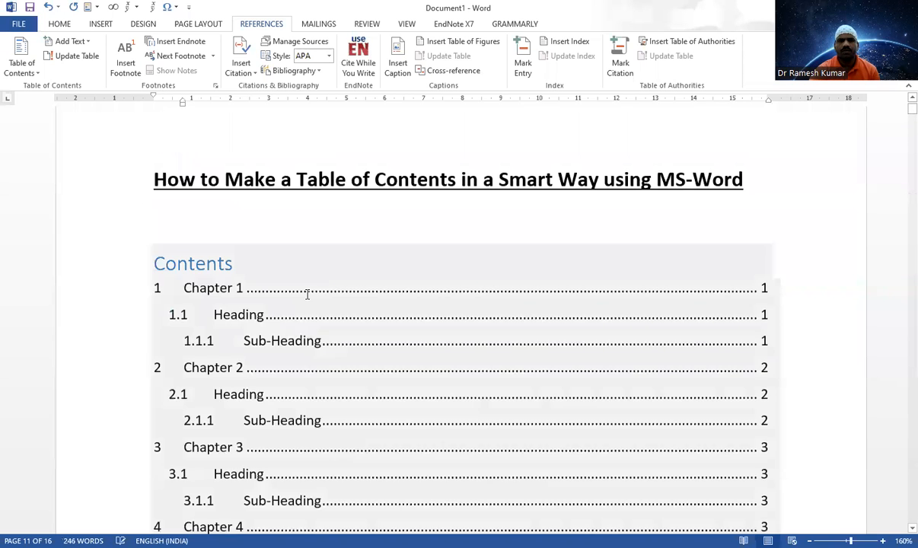
{"action": "left_click", "coordinate": [312, 296]}
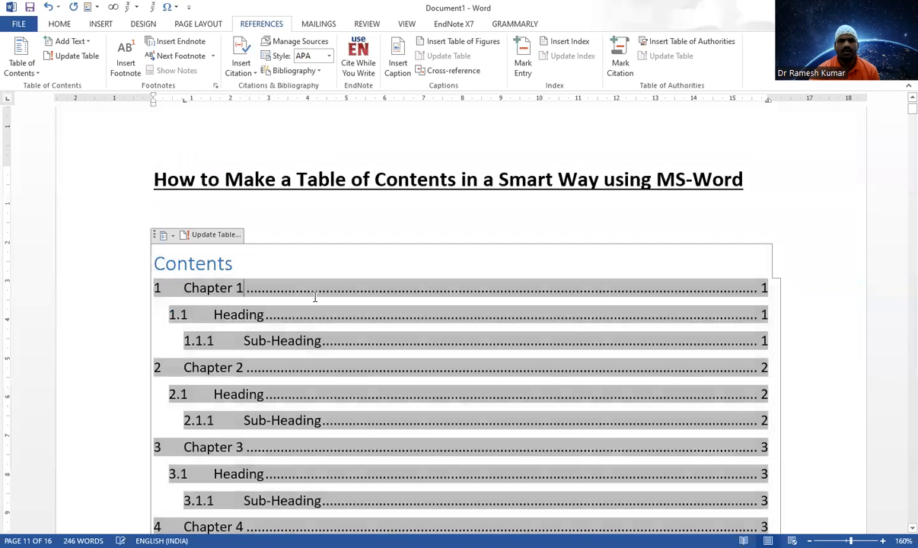
{"action": "left_click", "coordinate": [198, 236]}
{"action": "left_click", "coordinate": [448, 280]}
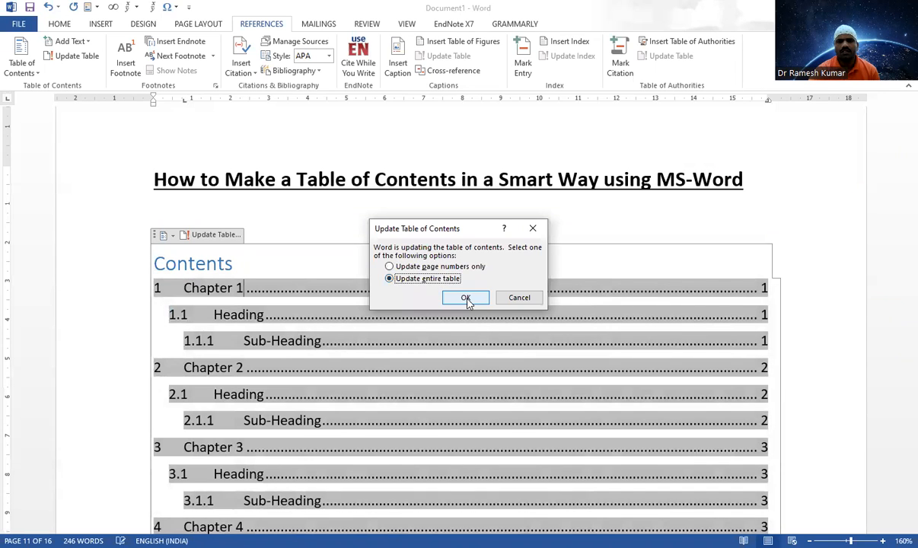
{"action": "left_click", "coordinate": [466, 298]}
Check the updated table of contents for the Chapter 11 and 12 entries and compare its page numbers with the chapter pages
{"action": "scroll", "coordinate": [468, 299], "scroll_direction": "down", "scroll_amount": 15}
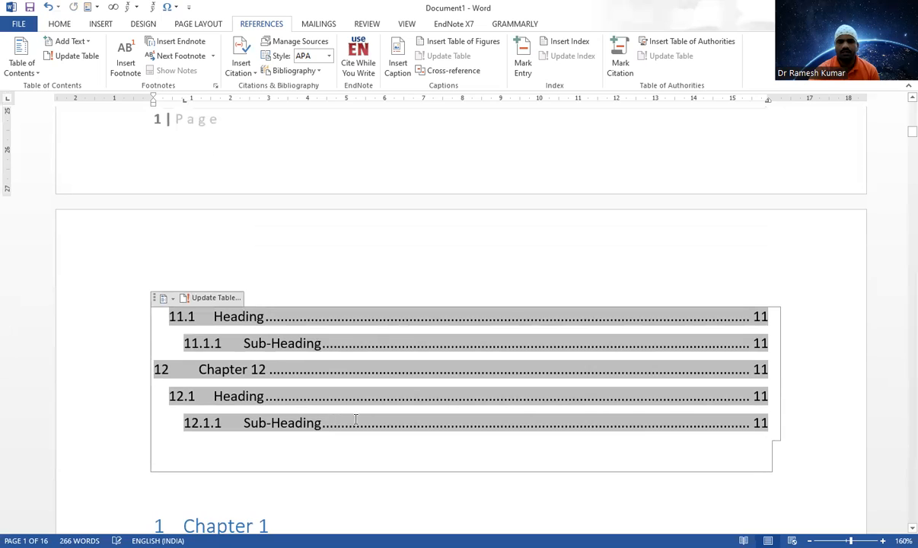
{"action": "scroll", "coordinate": [355, 419], "scroll_direction": "down", "scroll_amount": 3}
{"action": "scroll", "coordinate": [379, 388], "scroll_direction": "up", "scroll_amount": 2}
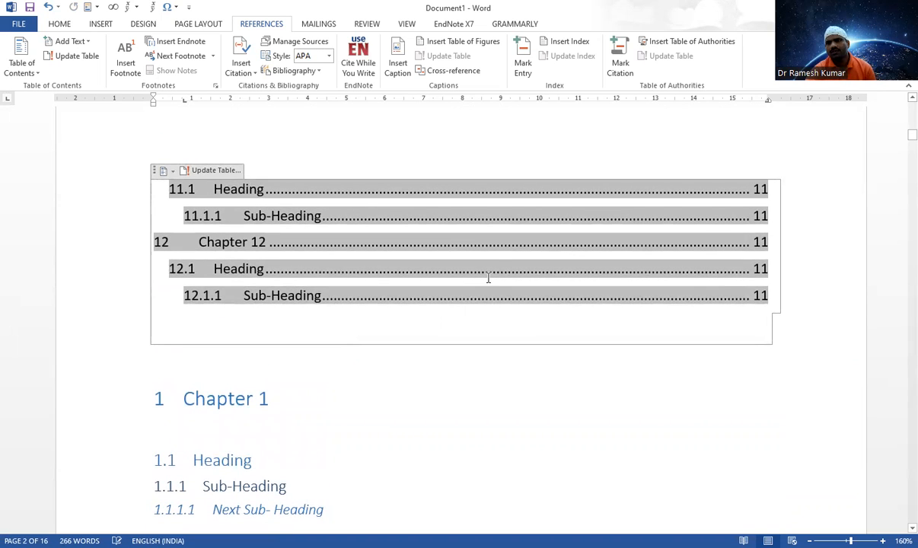
{"action": "scroll", "coordinate": [484, 297], "scroll_direction": "down", "scroll_amount": 10}
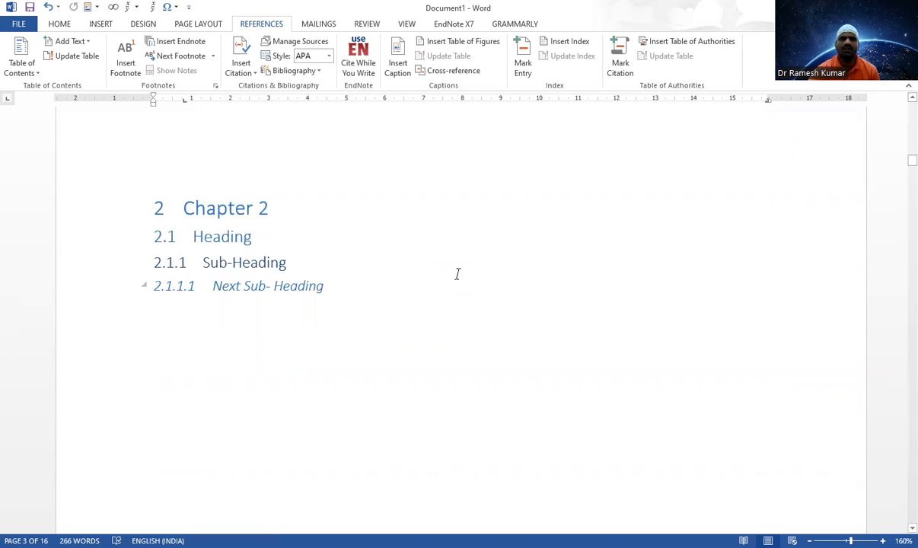
{"action": "scroll", "coordinate": [459, 272], "scroll_direction": "down", "scroll_amount": 12}
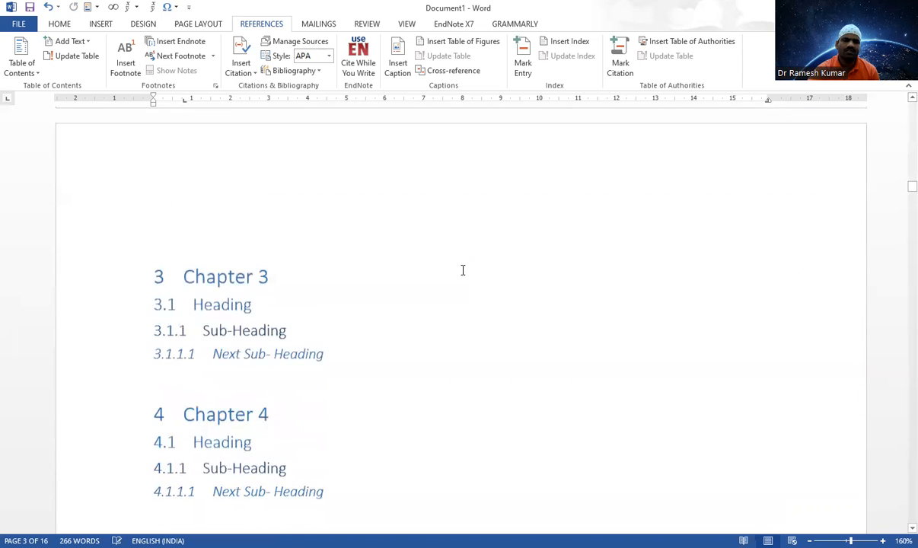
{"action": "scroll", "coordinate": [375, 276], "scroll_direction": "down", "scroll_amount": 3}
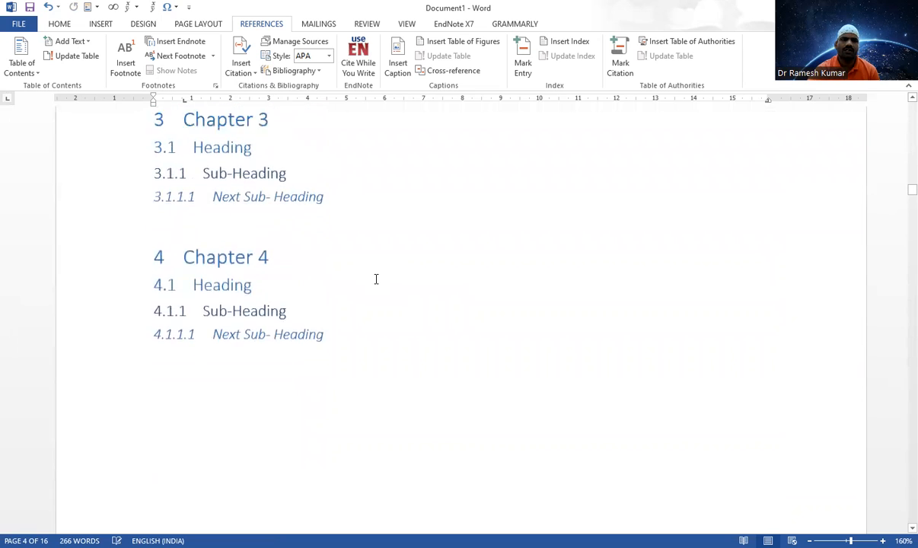
{"action": "scroll", "coordinate": [376, 279], "scroll_direction": "up", "scroll_amount": 1}
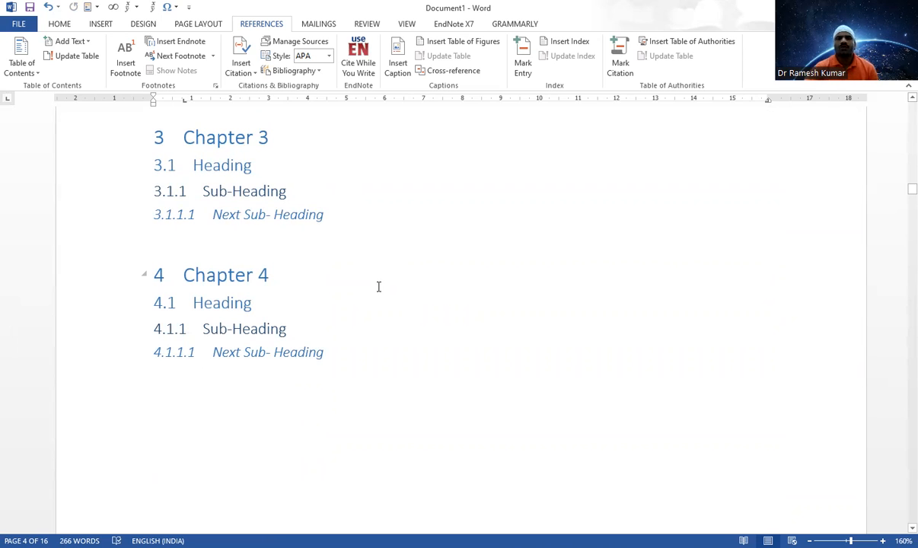
{"action": "scroll", "coordinate": [393, 291], "scroll_direction": "up", "scroll_amount": 5}
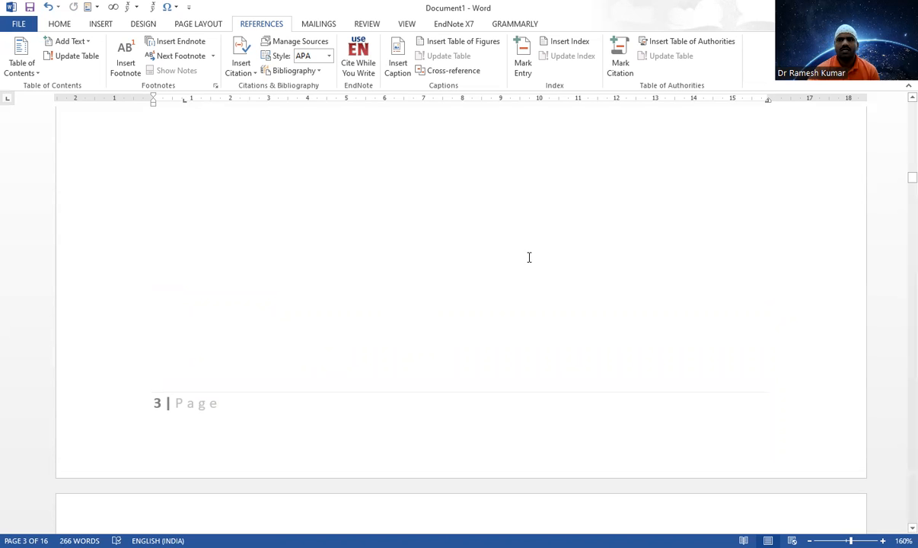
{"action": "scroll", "coordinate": [528, 256], "scroll_direction": "up", "scroll_amount": 15}
{"action": "scroll", "coordinate": [529, 258], "scroll_direction": "up", "scroll_amount": 20}
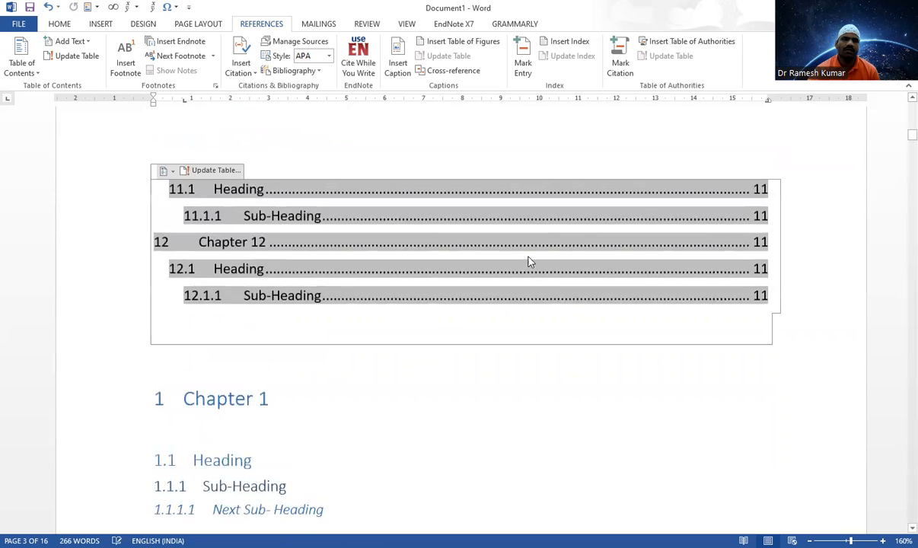
{"action": "scroll", "coordinate": [529, 258], "scroll_direction": "up", "scroll_amount": 5}
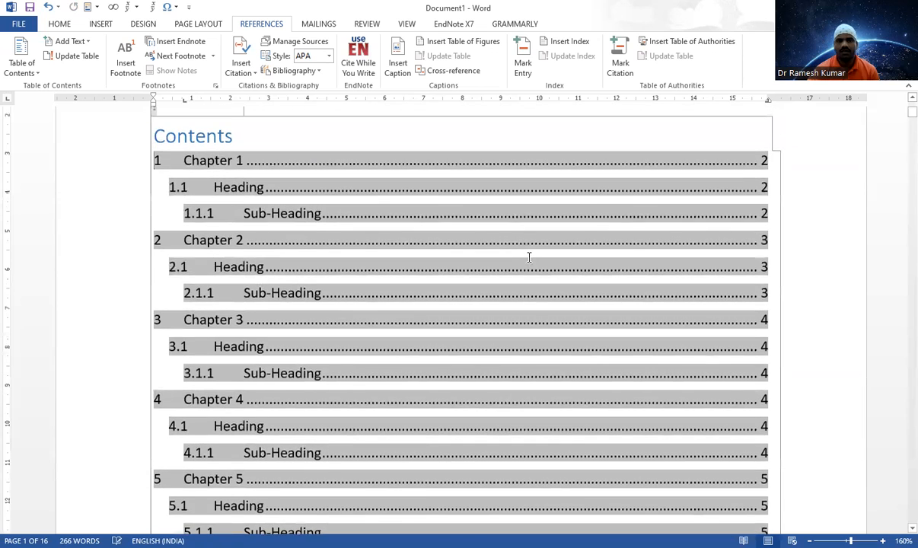